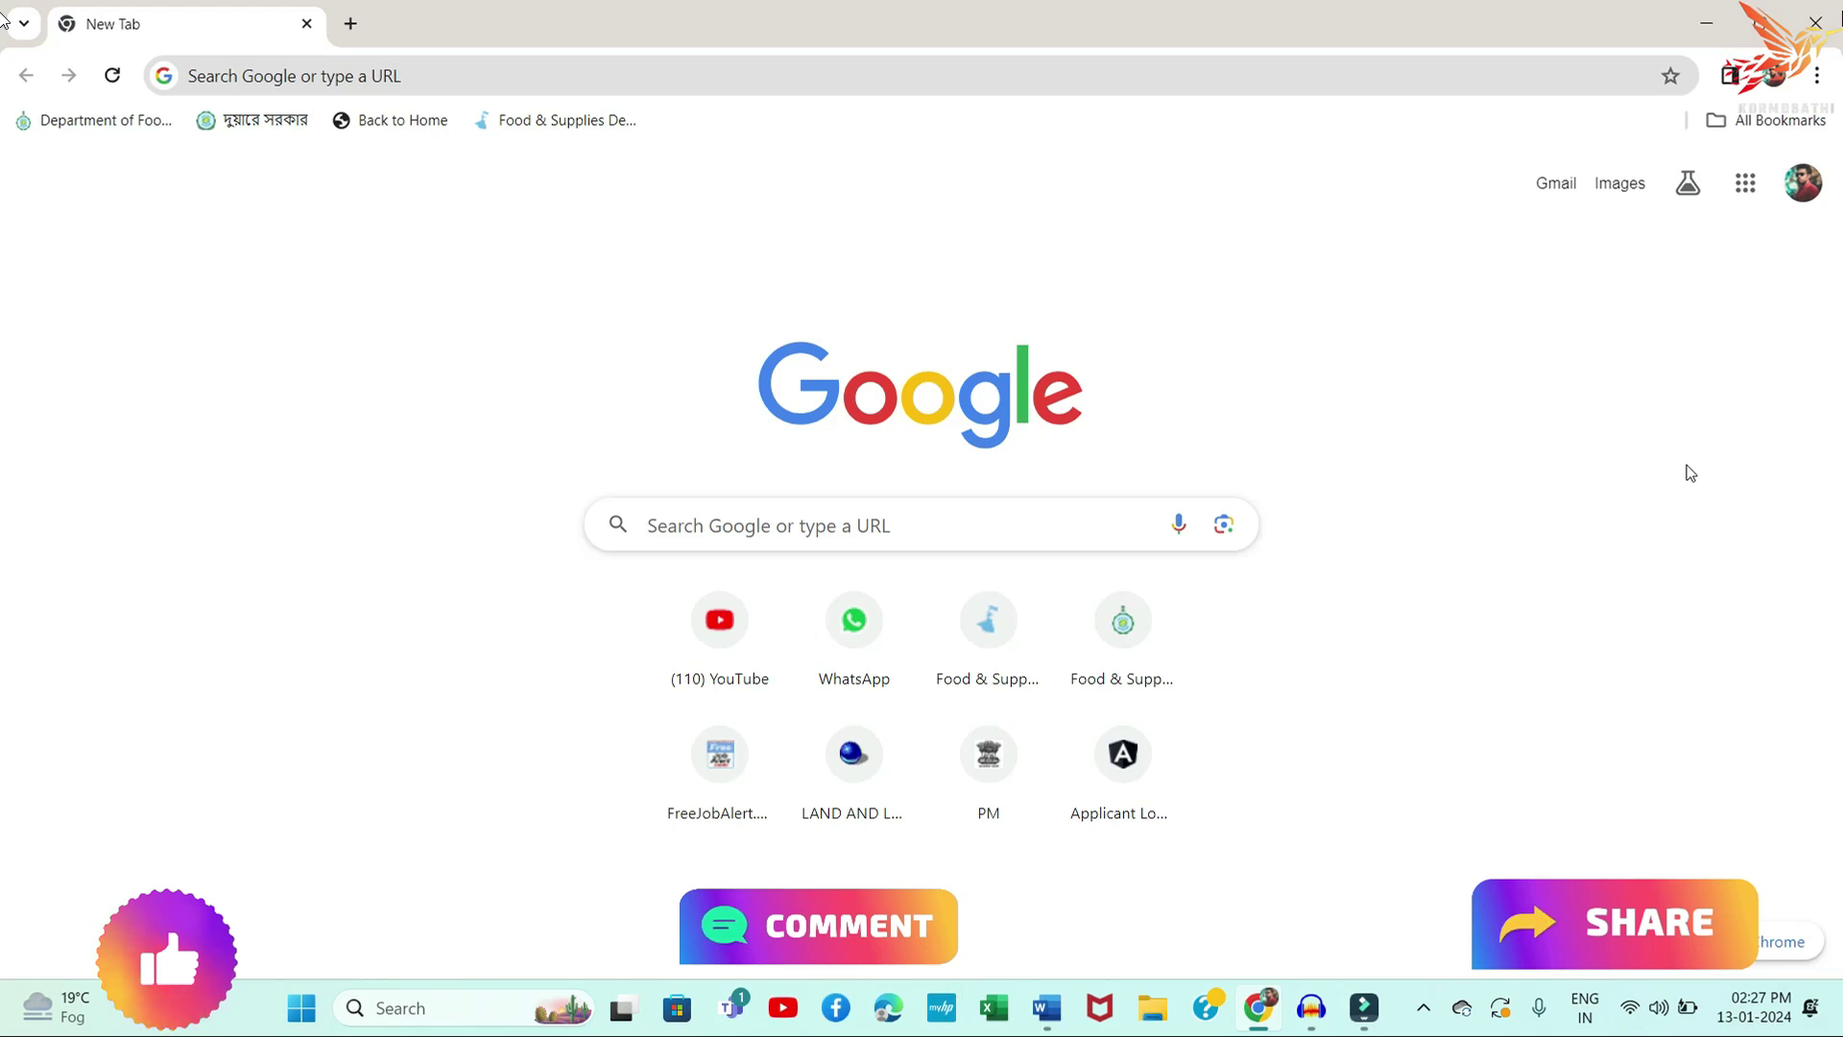
Search the web for khatra adibasi mahavidyalaya and open the college's official website
{"action": "left_click", "coordinate": [836, 60]}
{"action": "type", "text": "KHATRA"}
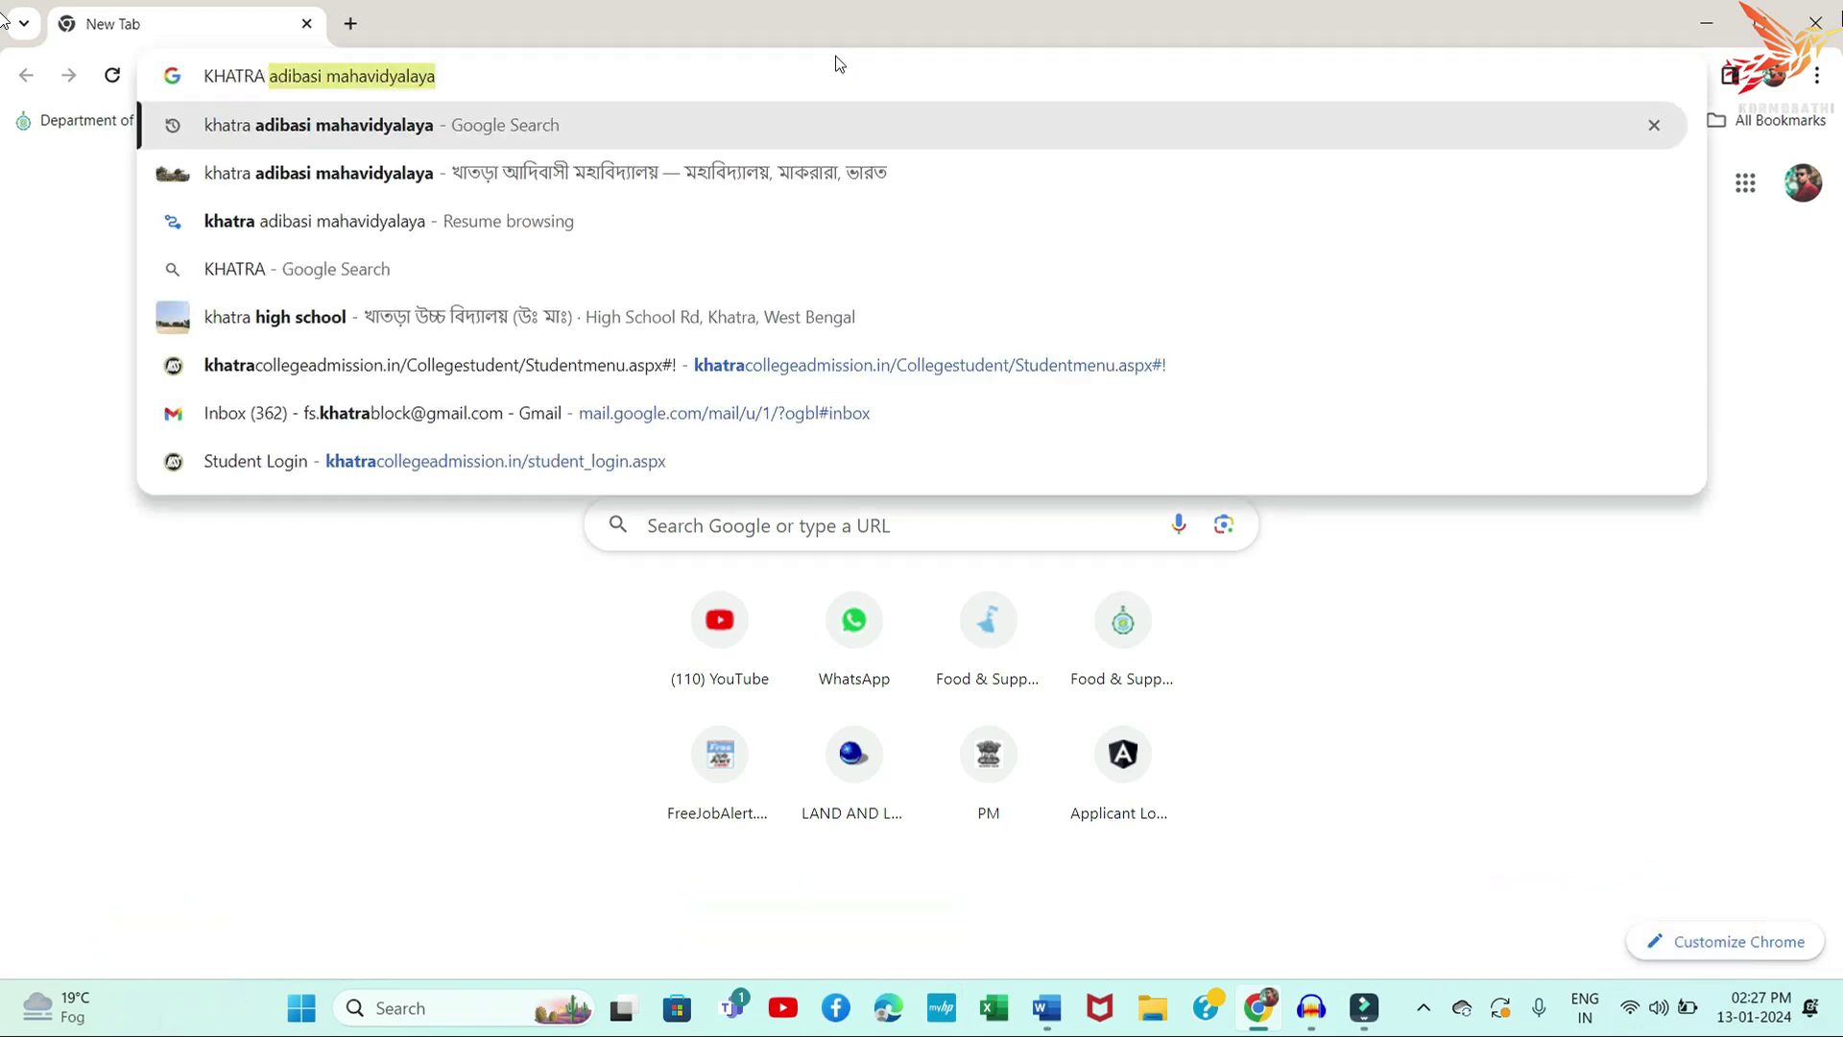
{"action": "key", "text": "Return"}
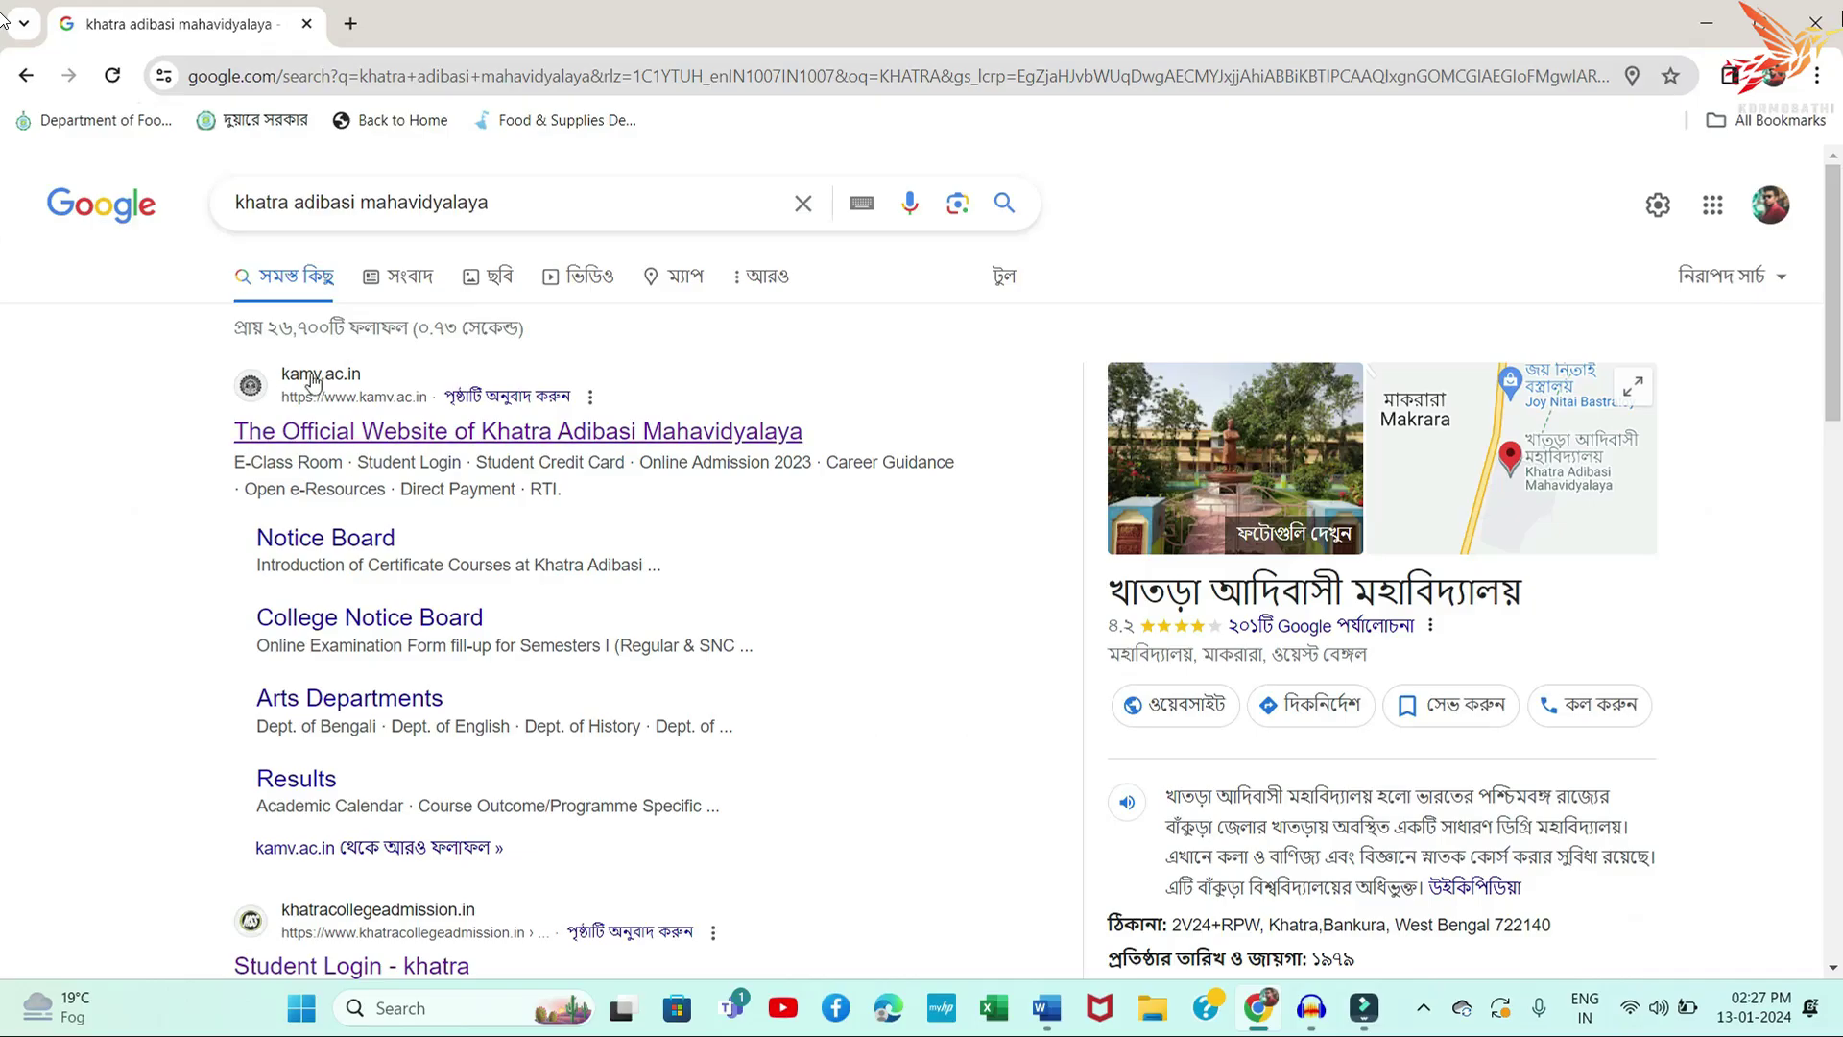
{"action": "left_click", "coordinate": [461, 429]}
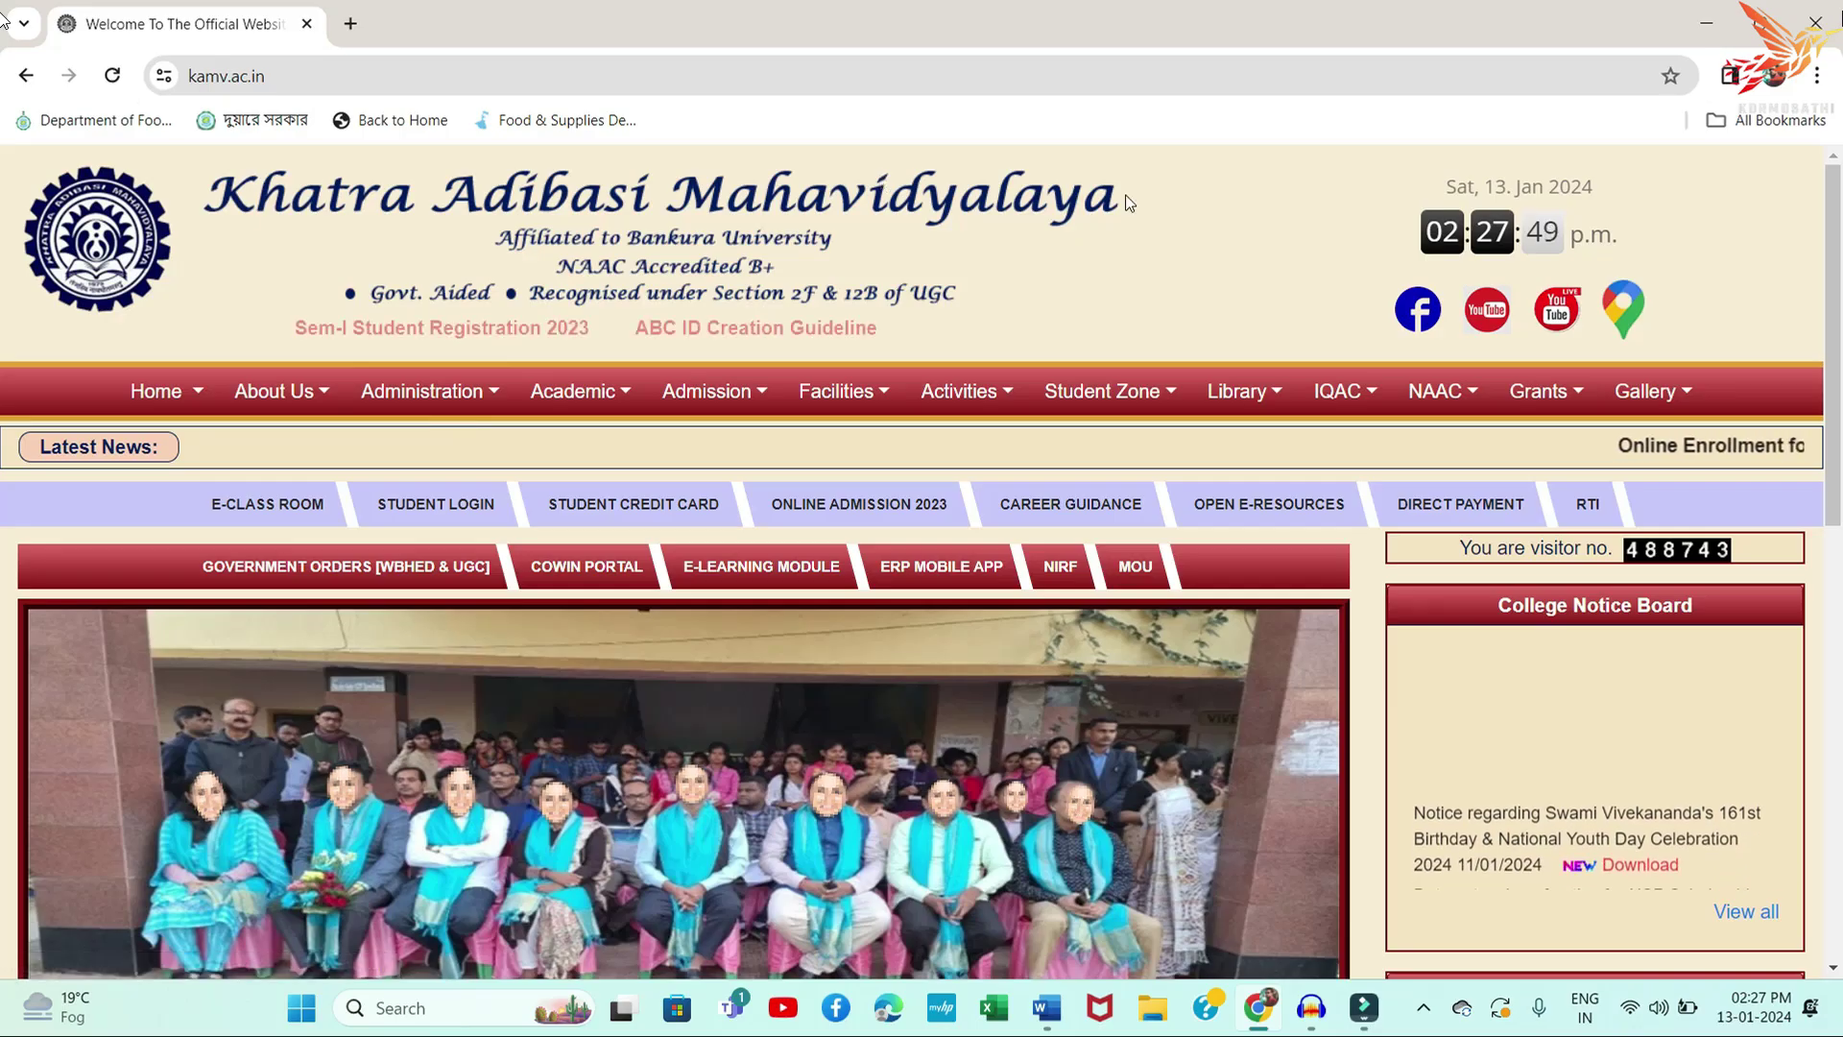
Open the college's student login page and sign in with the prefilled student credentials
{"action": "left_click", "coordinate": [443, 500]}
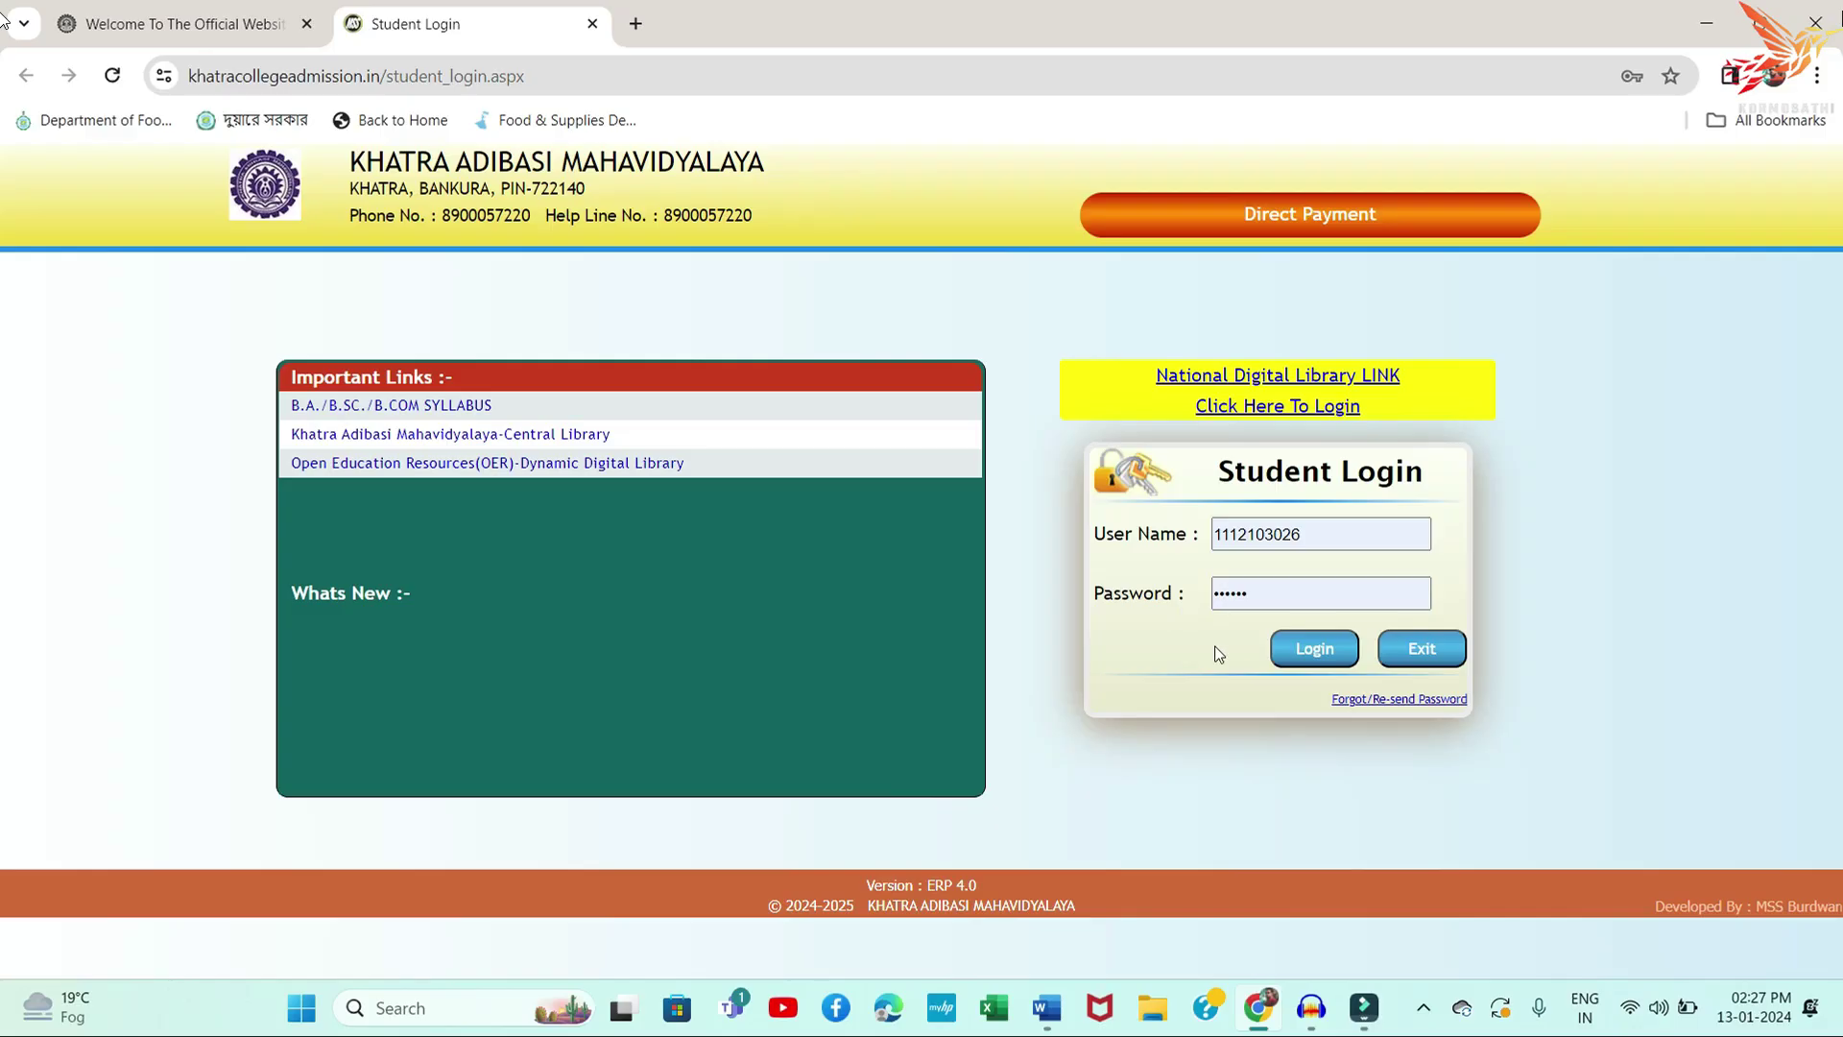
{"action": "left_click", "coordinate": [1314, 649]}
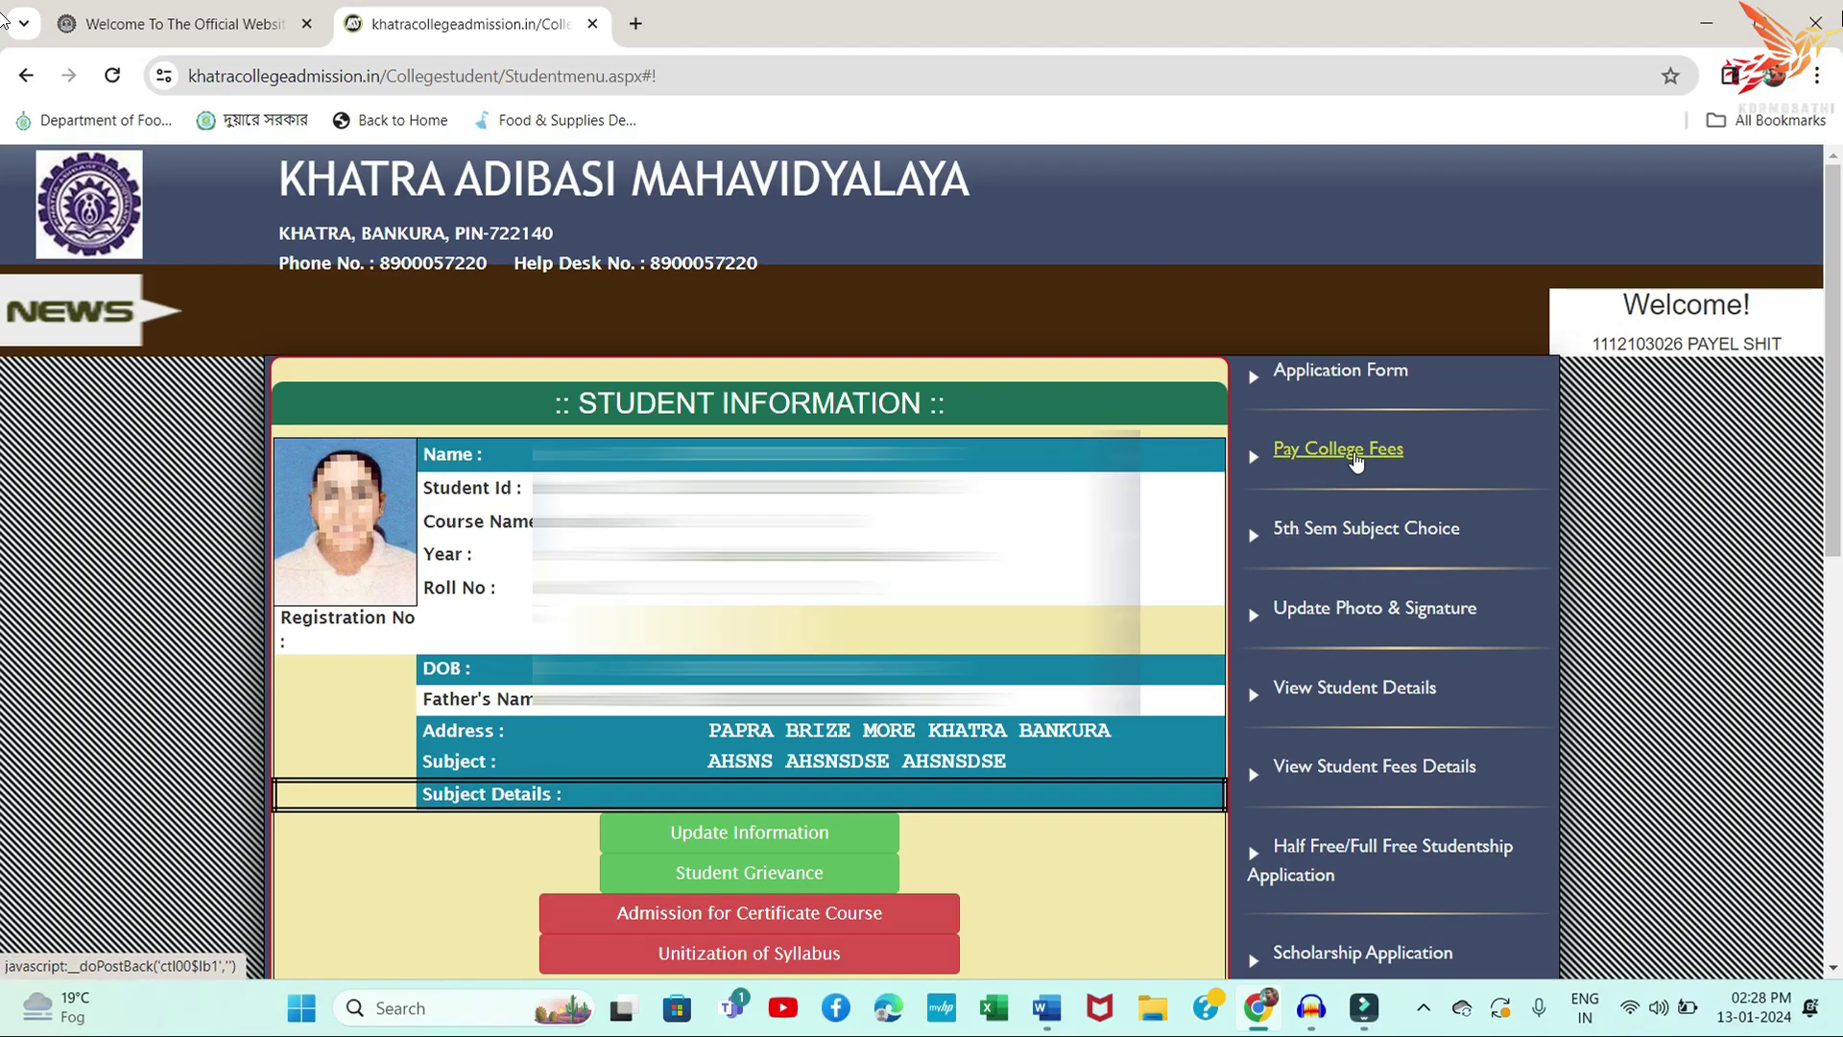
Open the college fees list and start the online payment for 5th Sem BKU Enrollment Receipt 2023-24
{"action": "left_click", "coordinate": [1356, 461]}
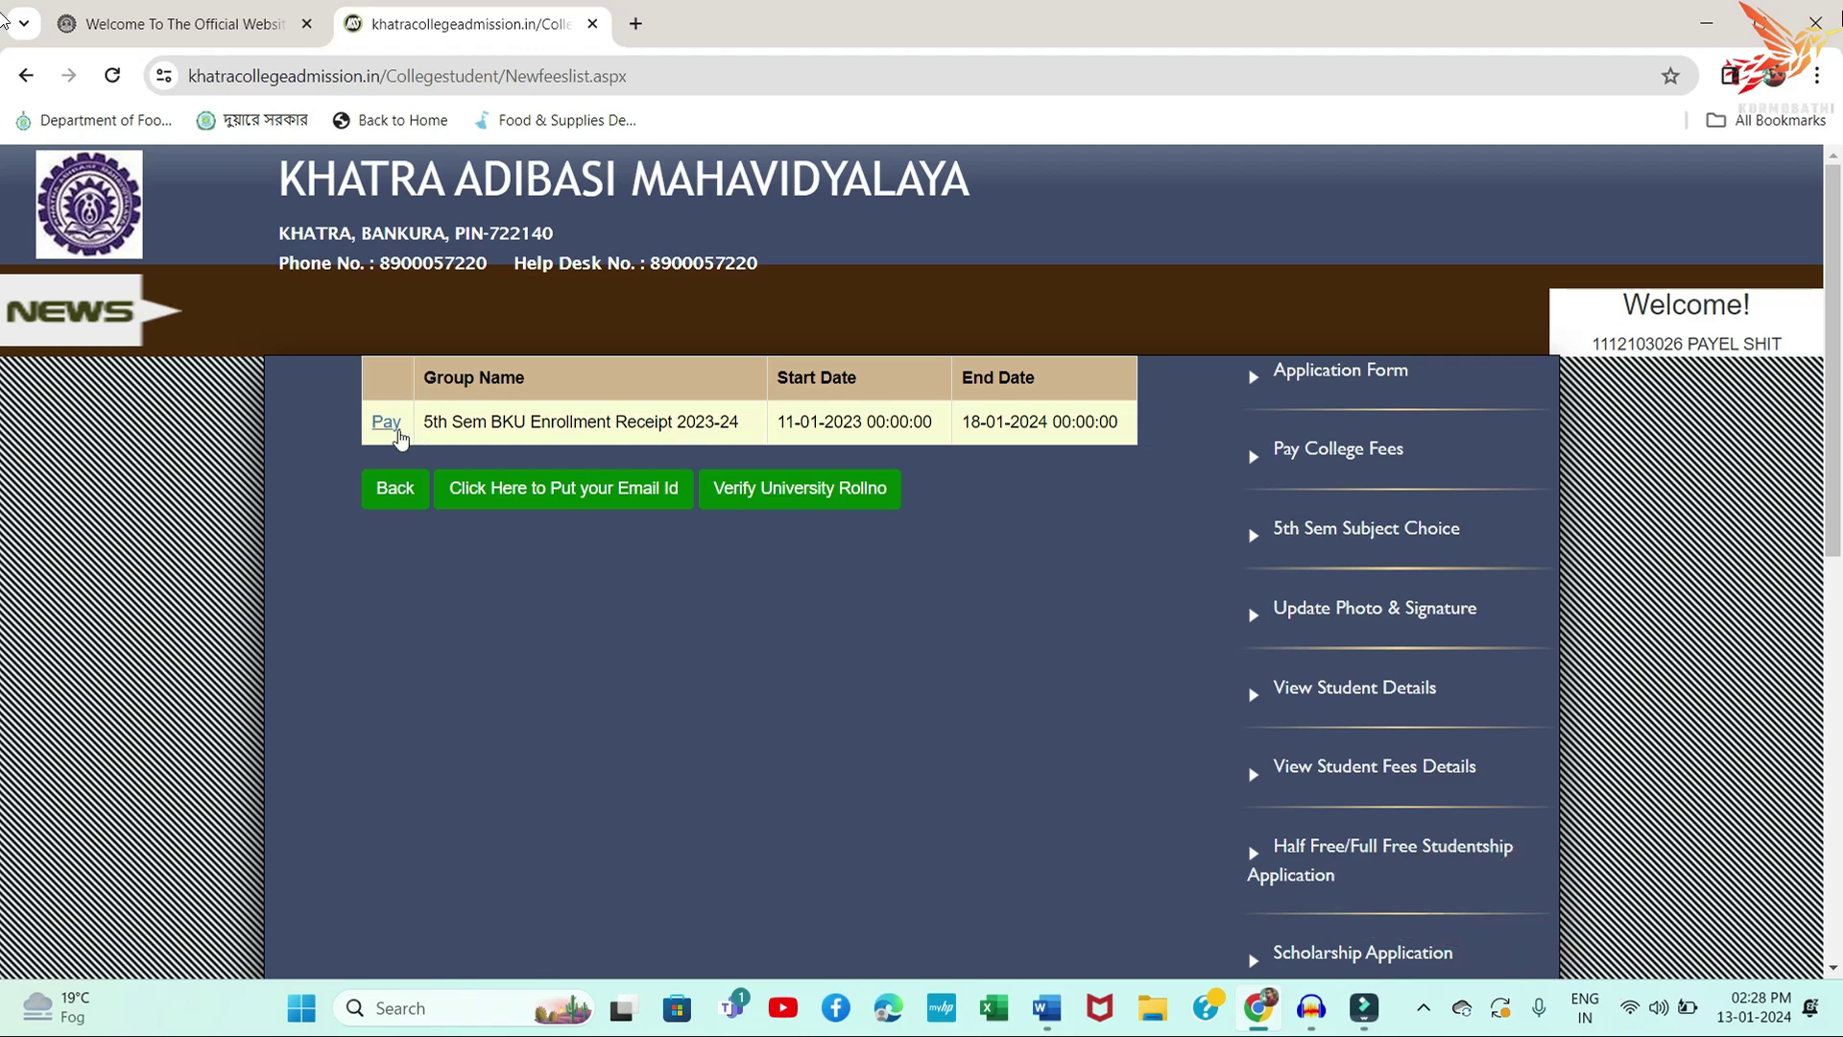
{"action": "left_click", "coordinate": [386, 423]}
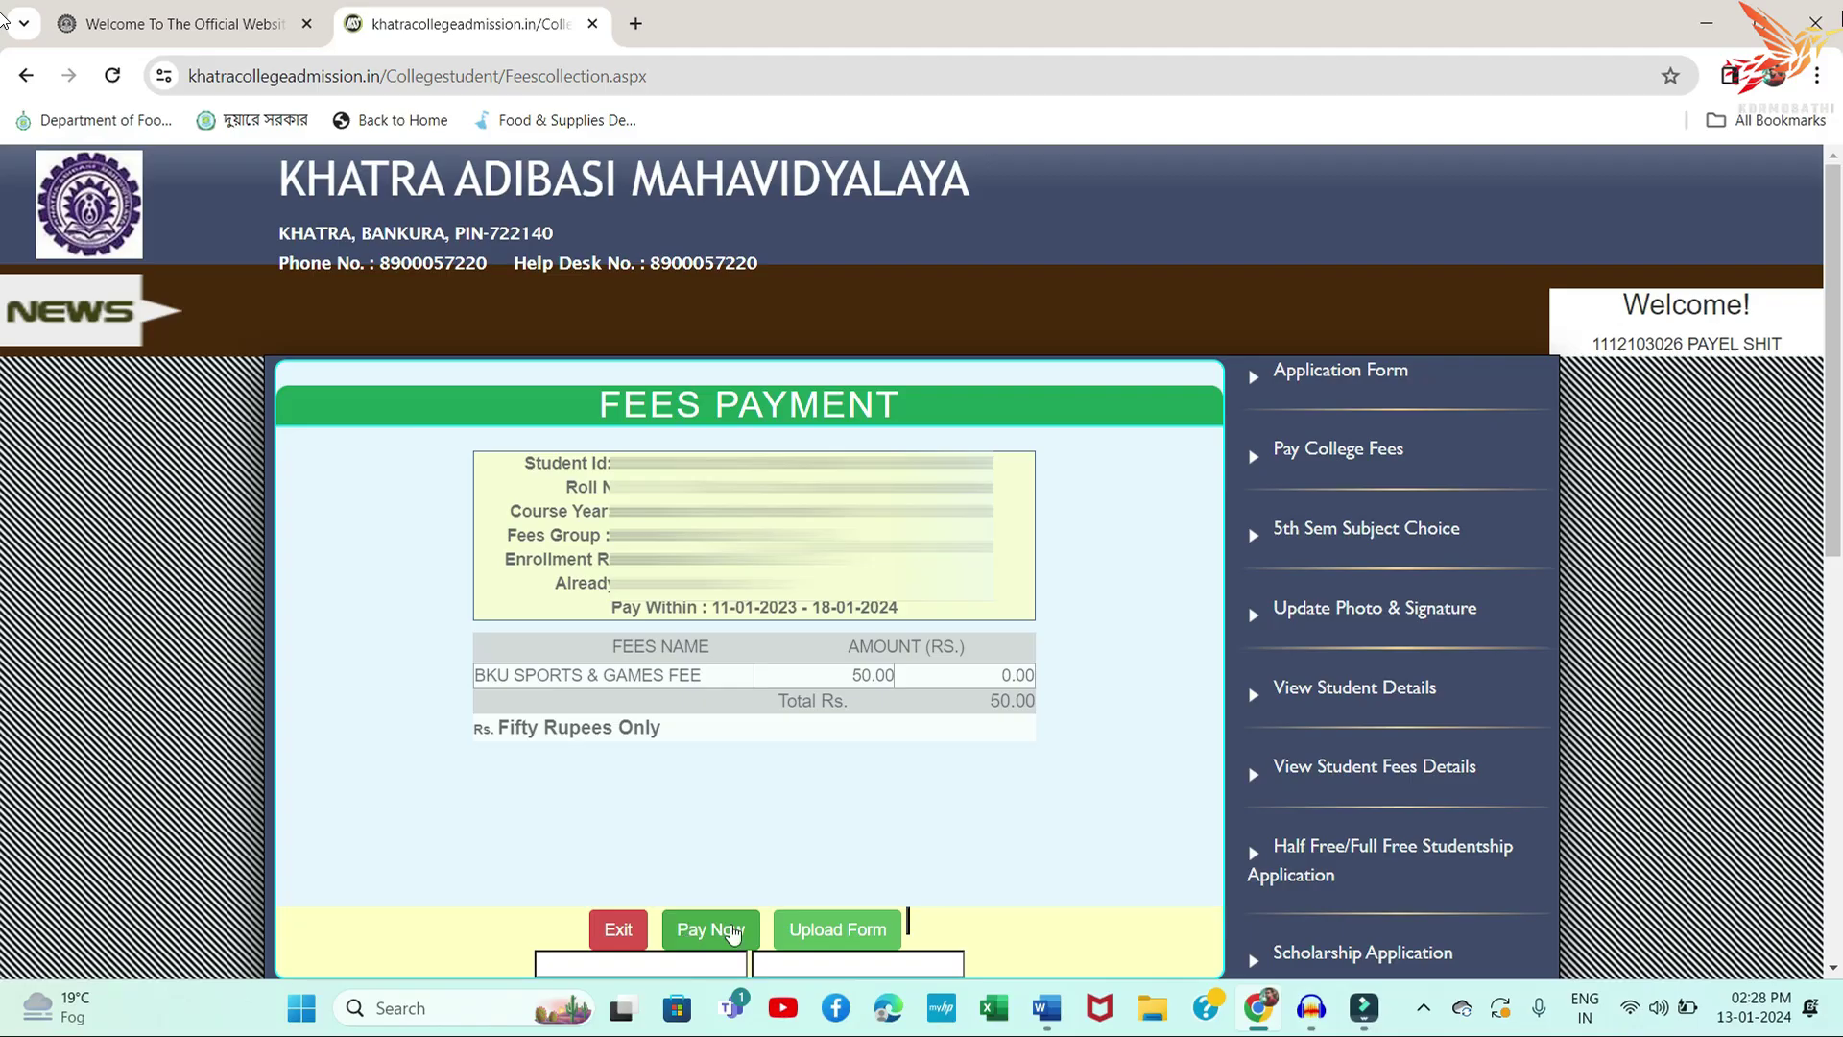
{"action": "left_click", "coordinate": [732, 931]}
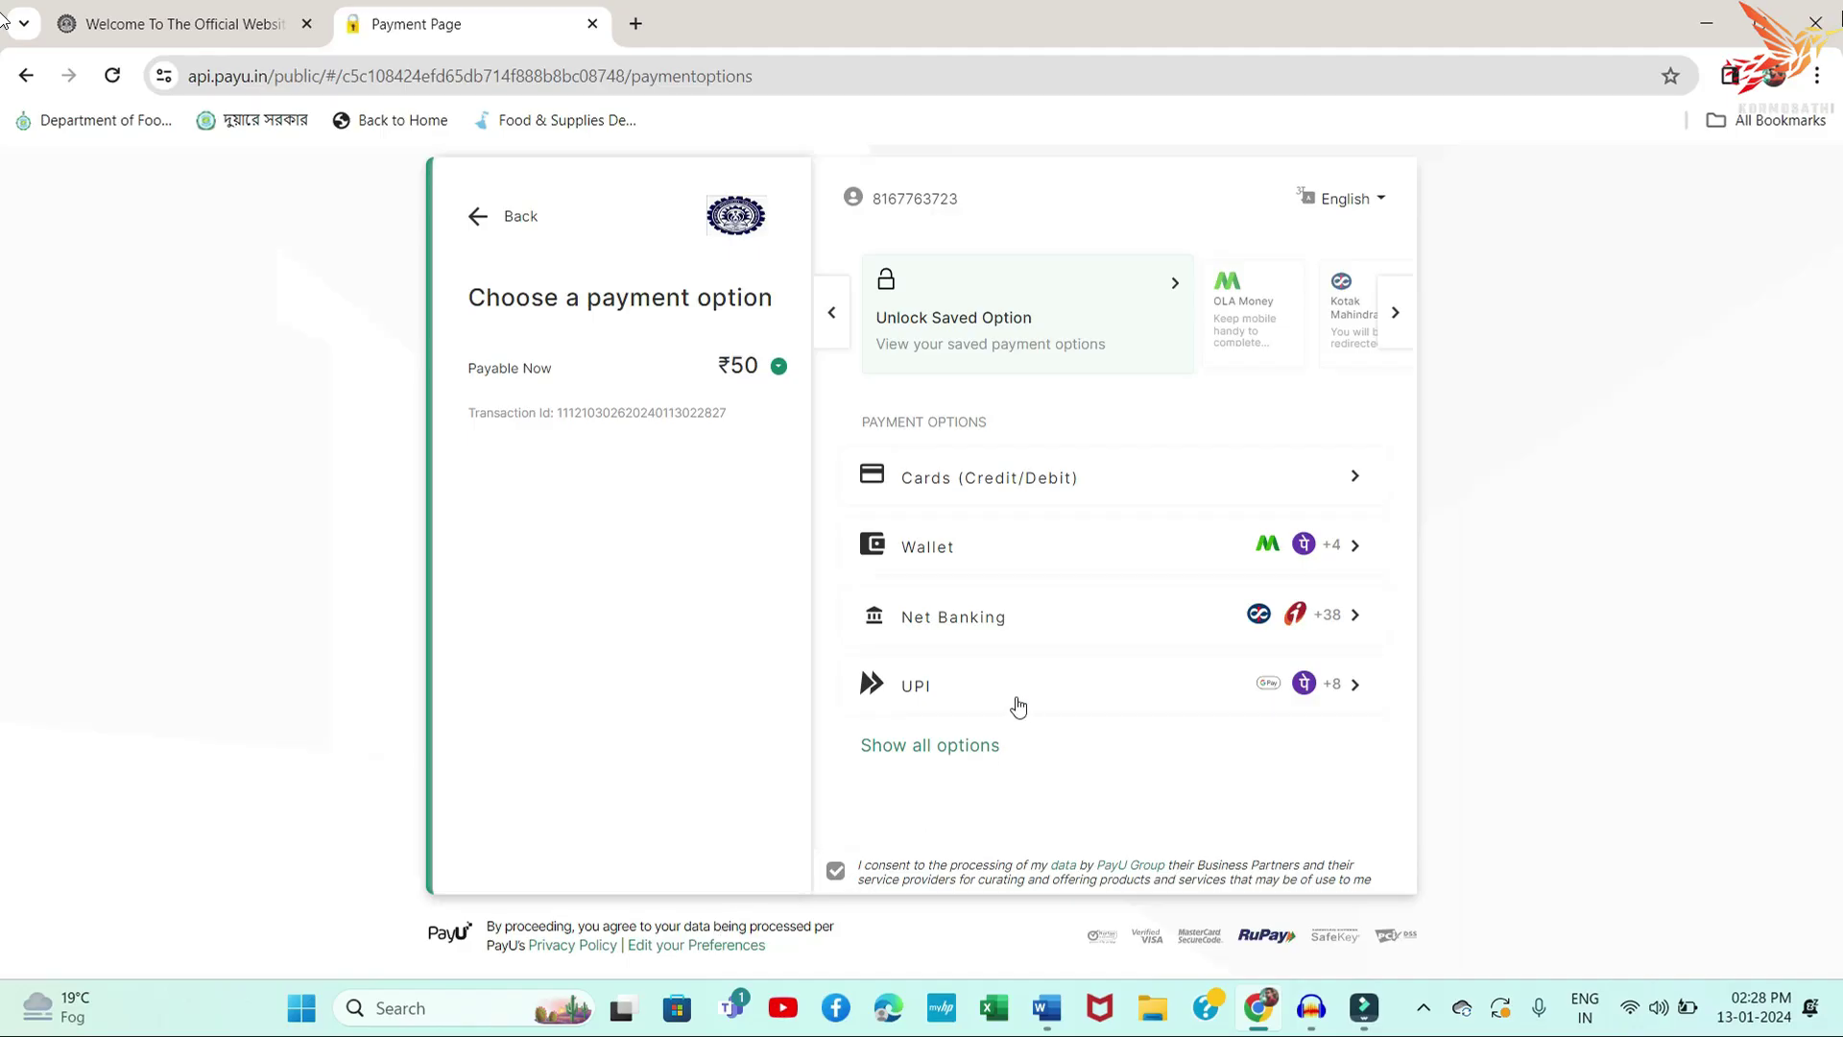
Pay the enrollment fee by UPI through PhonePe, entering and verifying the payer's UPI ID before proceeding
{"action": "left_click", "coordinate": [957, 686]}
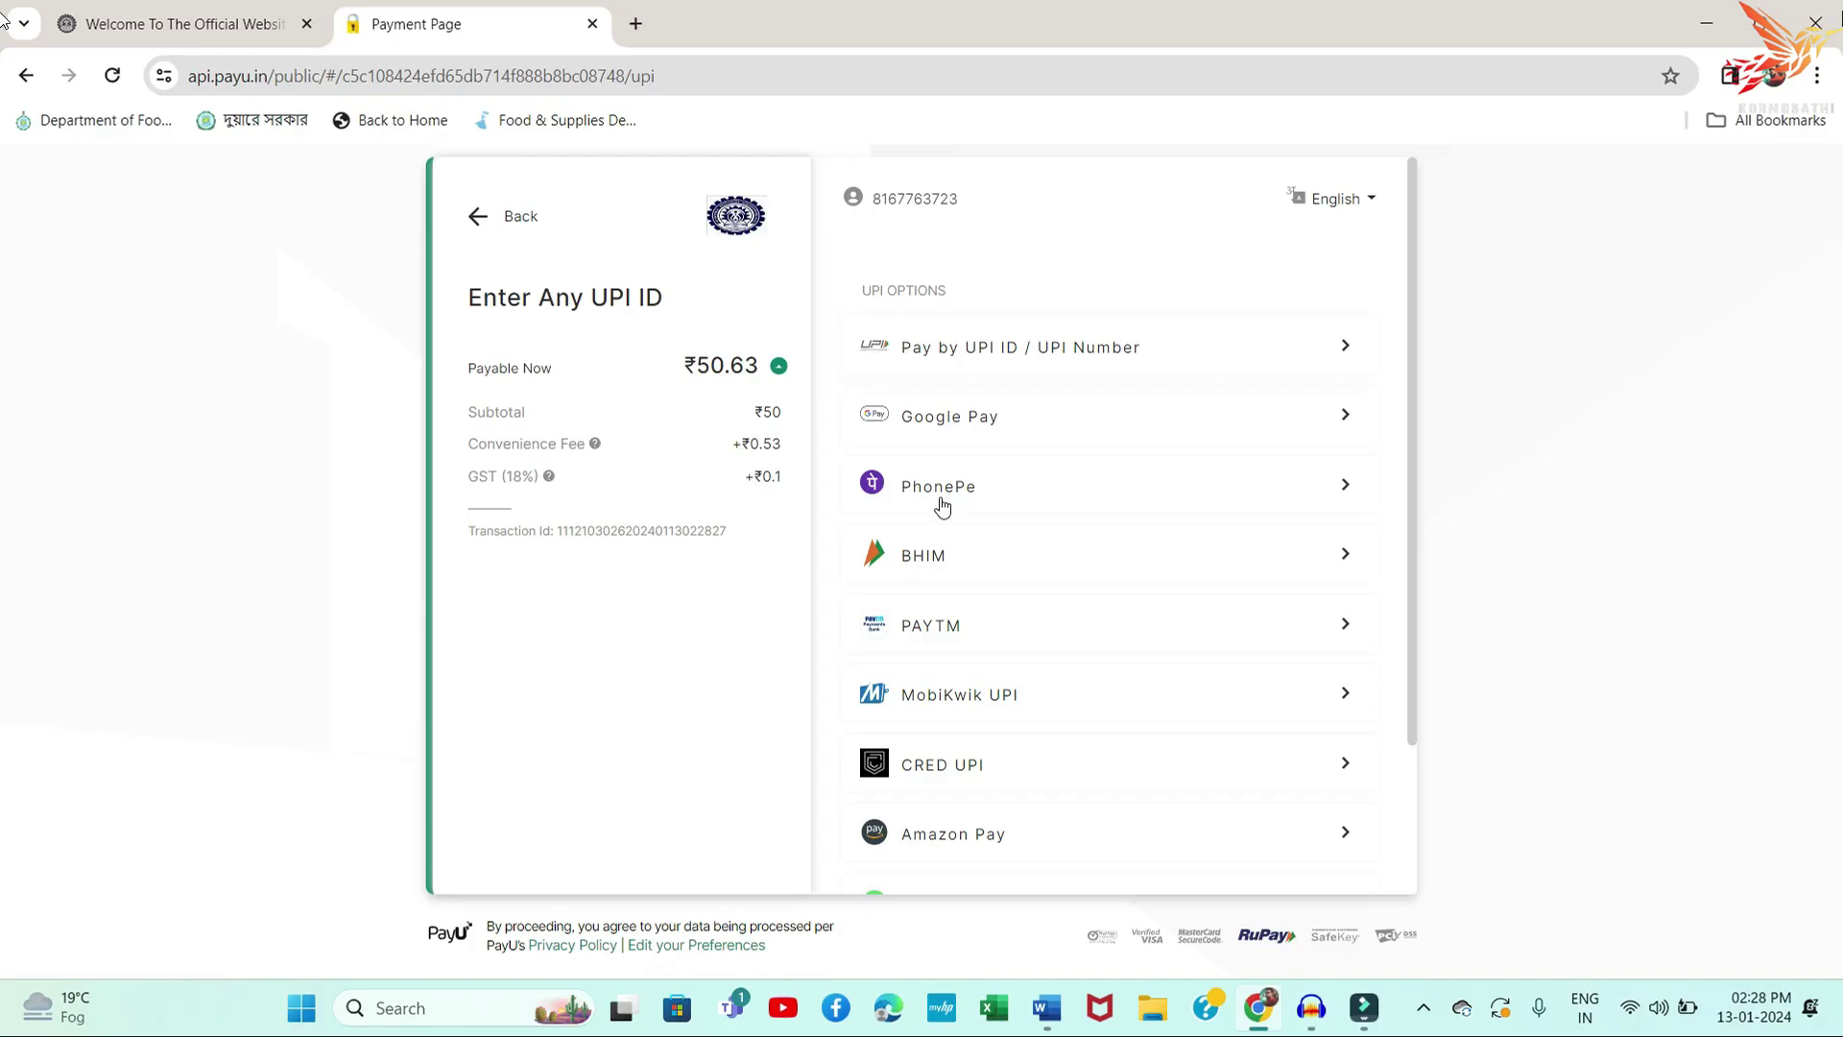
{"action": "left_click", "coordinate": [940, 499]}
{"action": "left_click", "coordinate": [1015, 543]}
{"action": "type", "text": "787"}
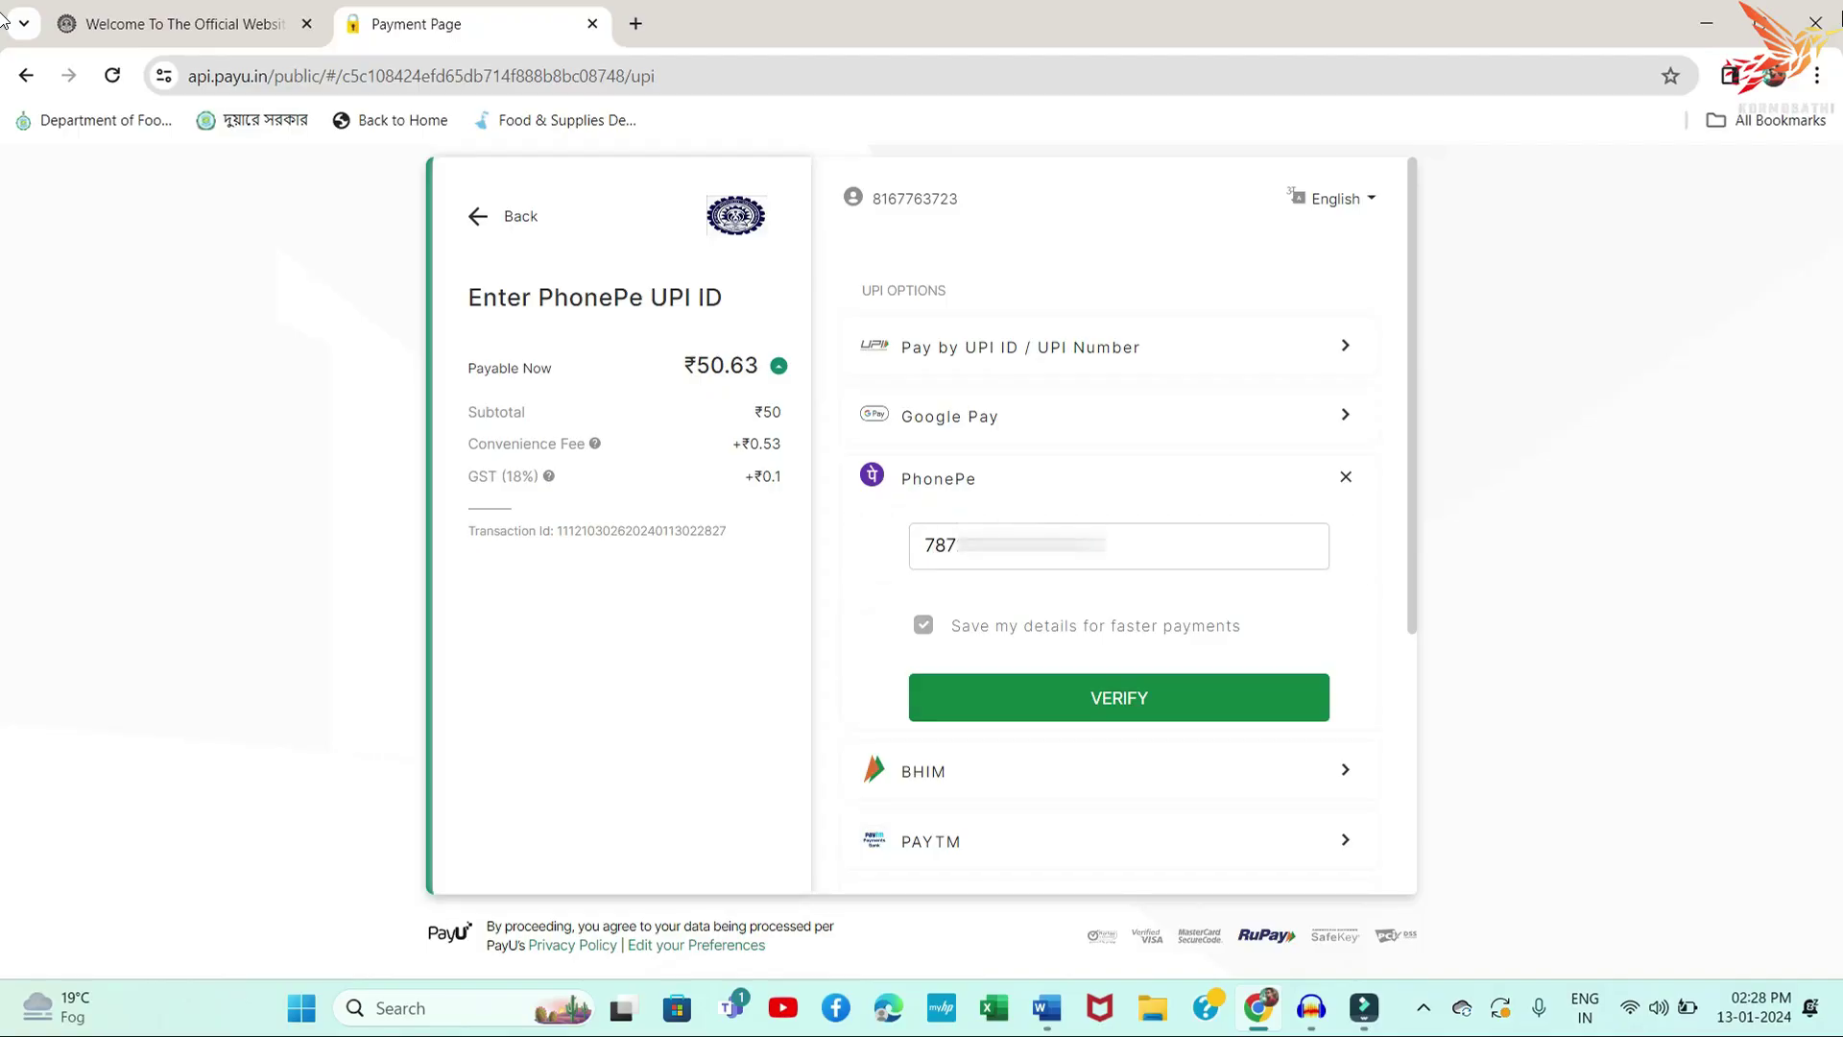
{"action": "type", "text": "240"}
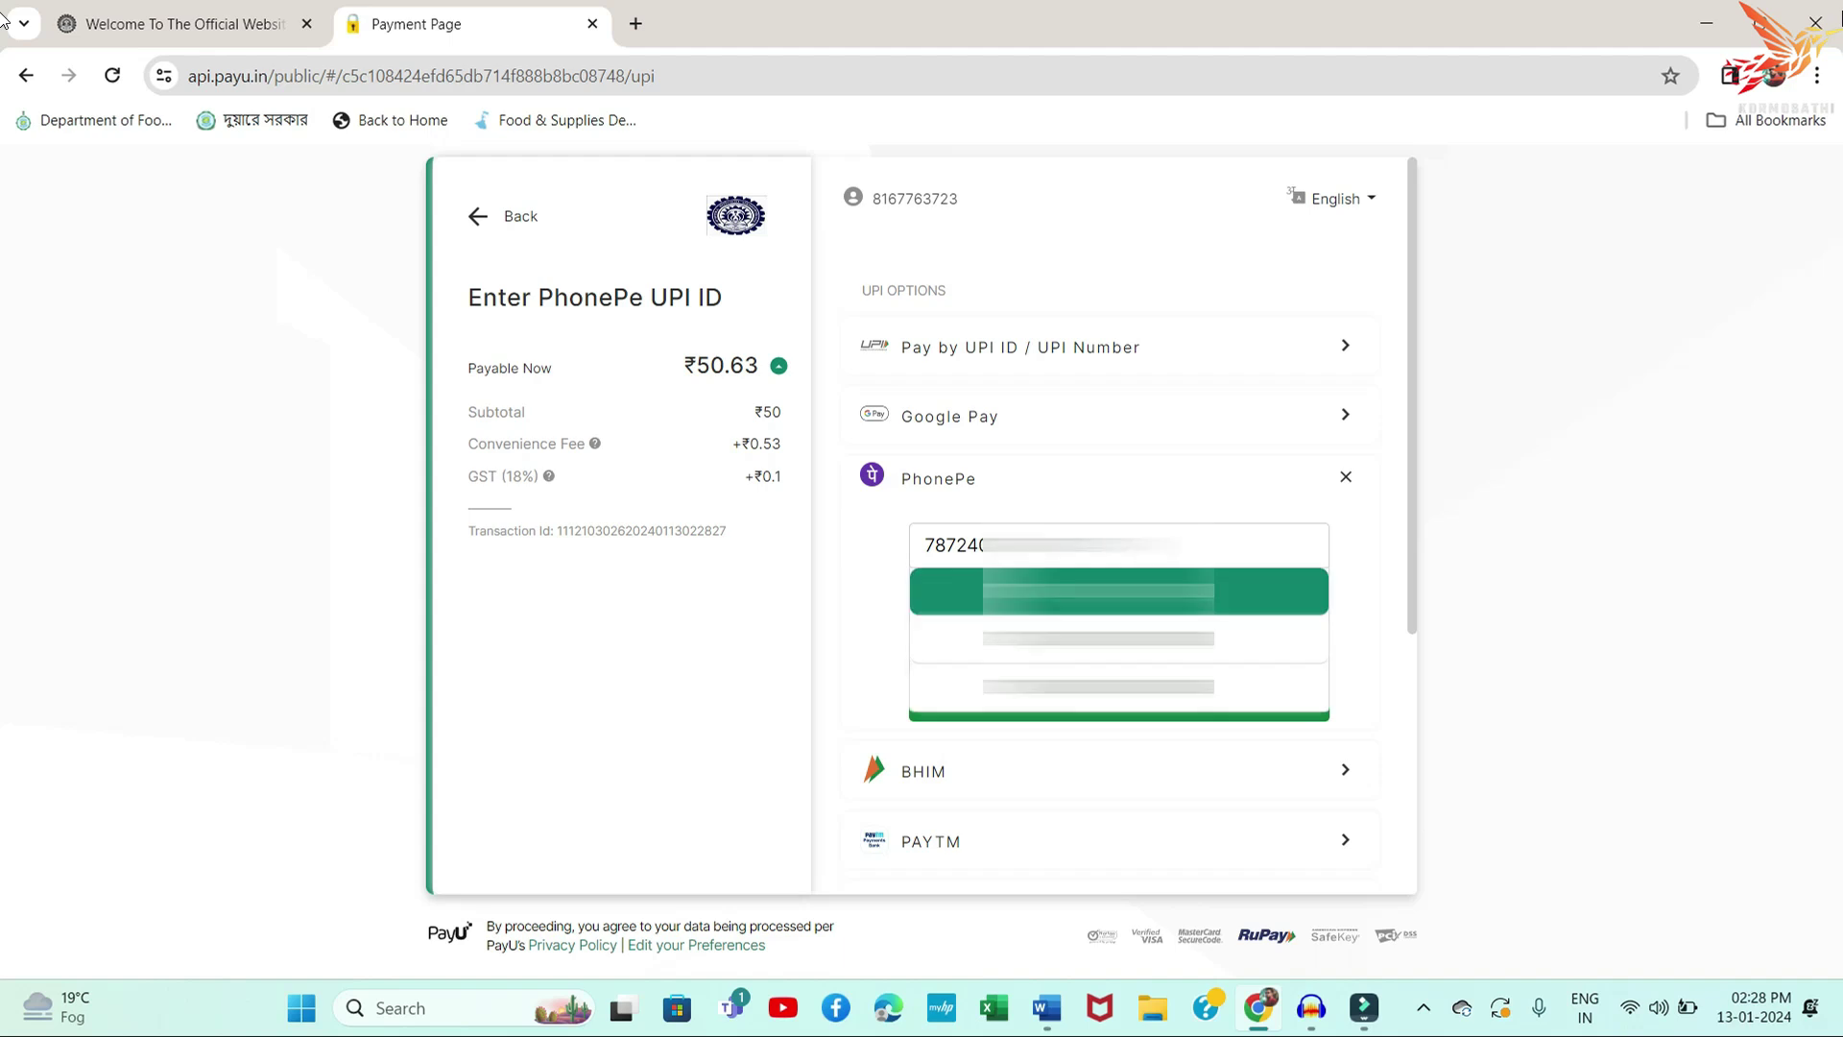
{"action": "key", "text": "Return"}
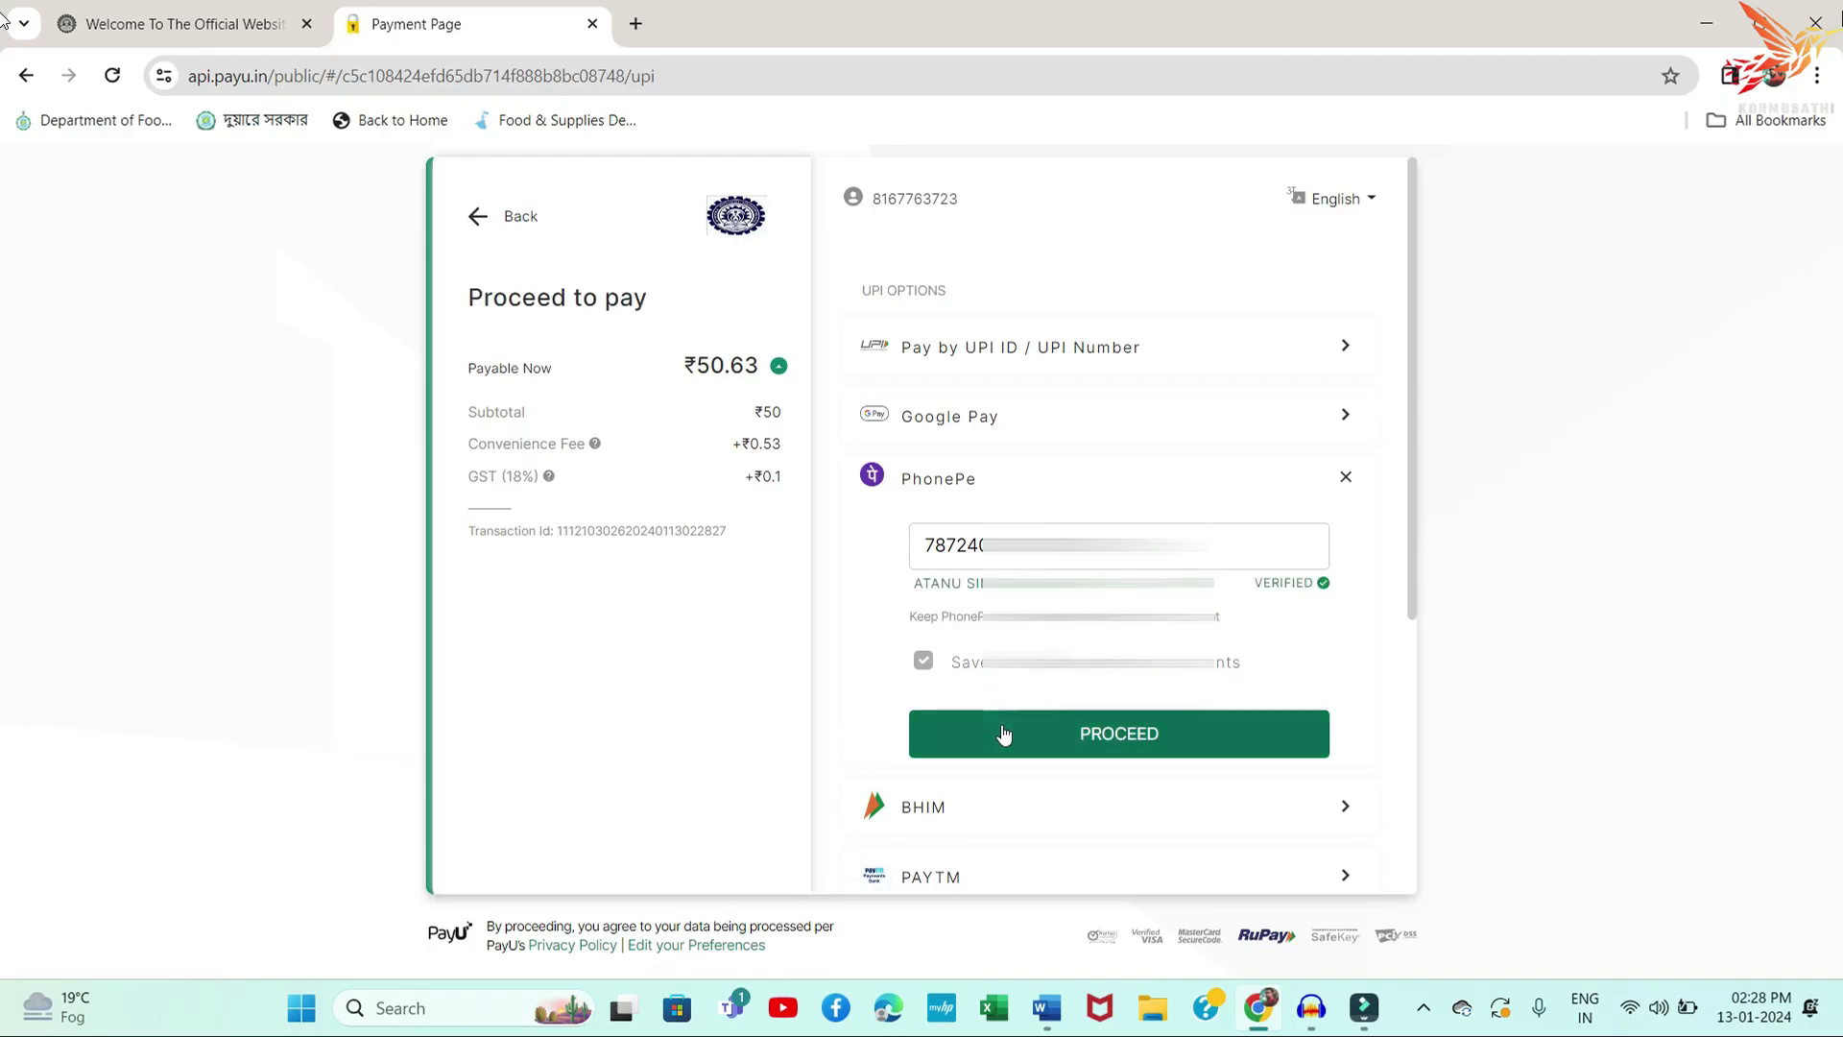
{"action": "left_click", "coordinate": [1166, 734]}
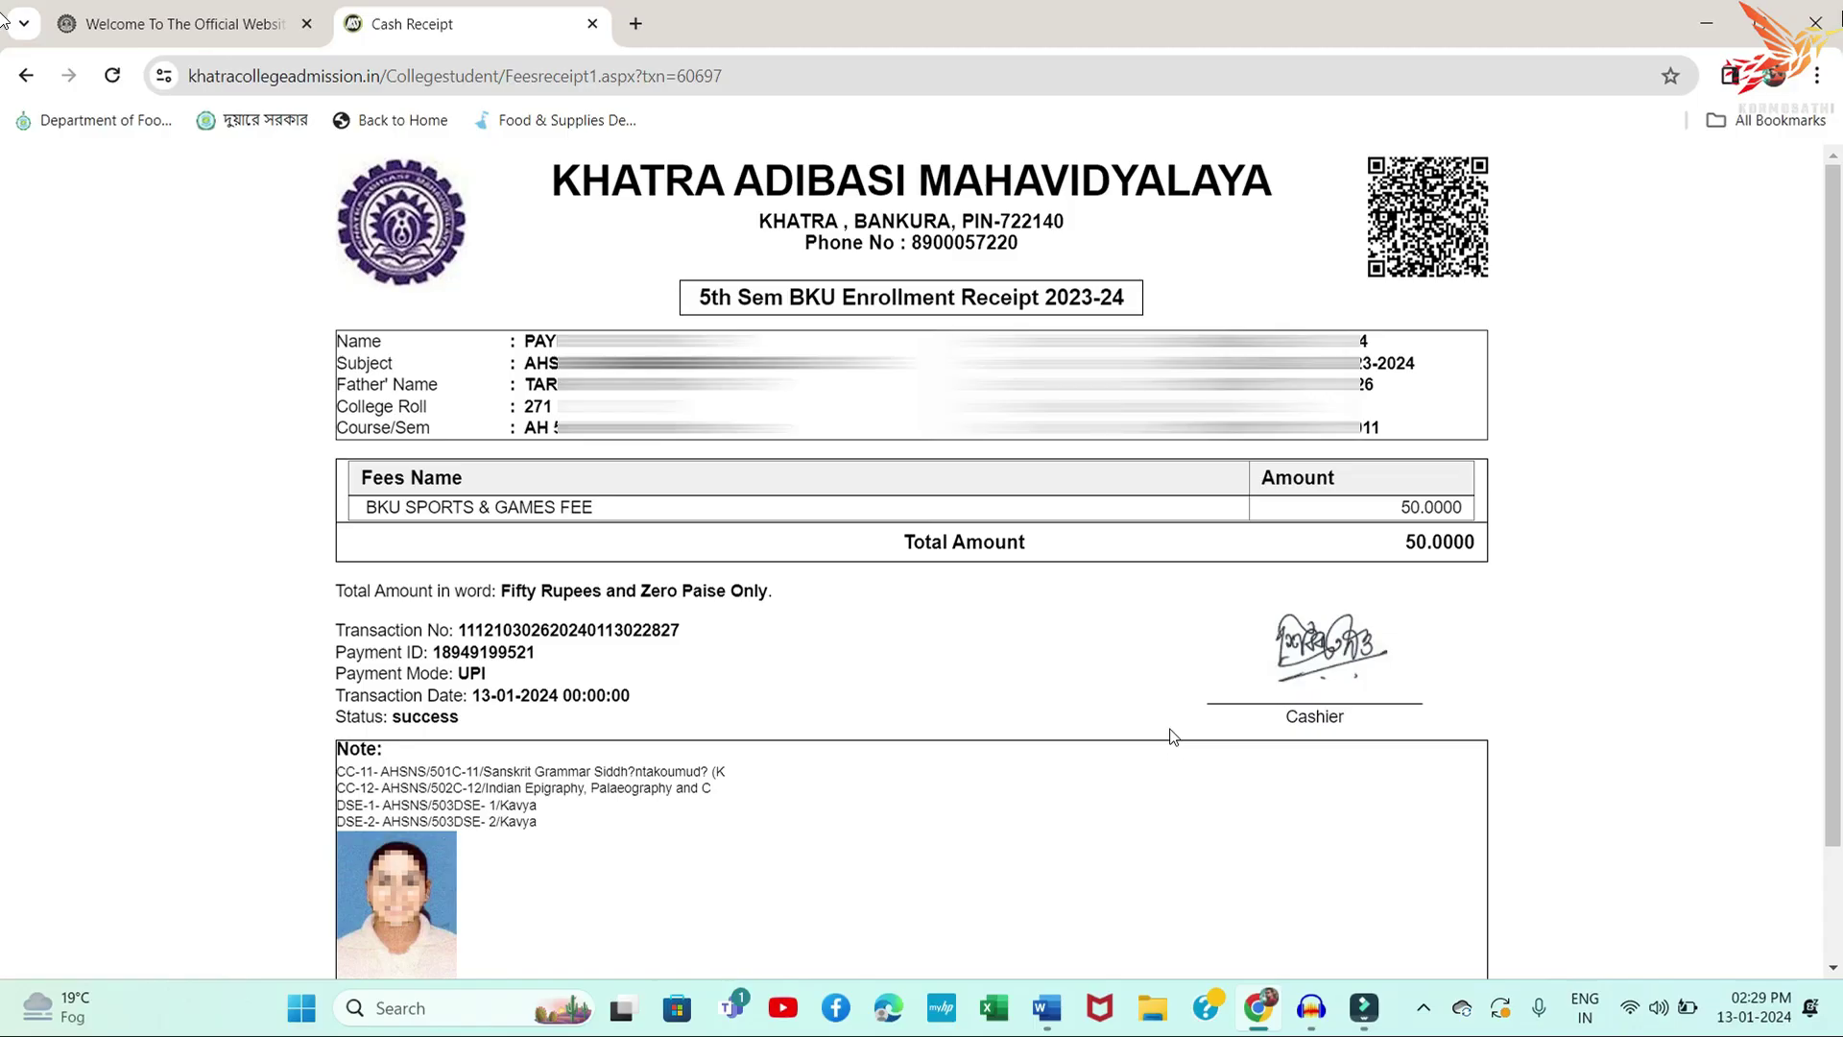
Search for unitrack bku.online registration in a new browser tab and open the Uni-Track Student Login site
{"action": "left_click", "coordinate": [636, 23]}
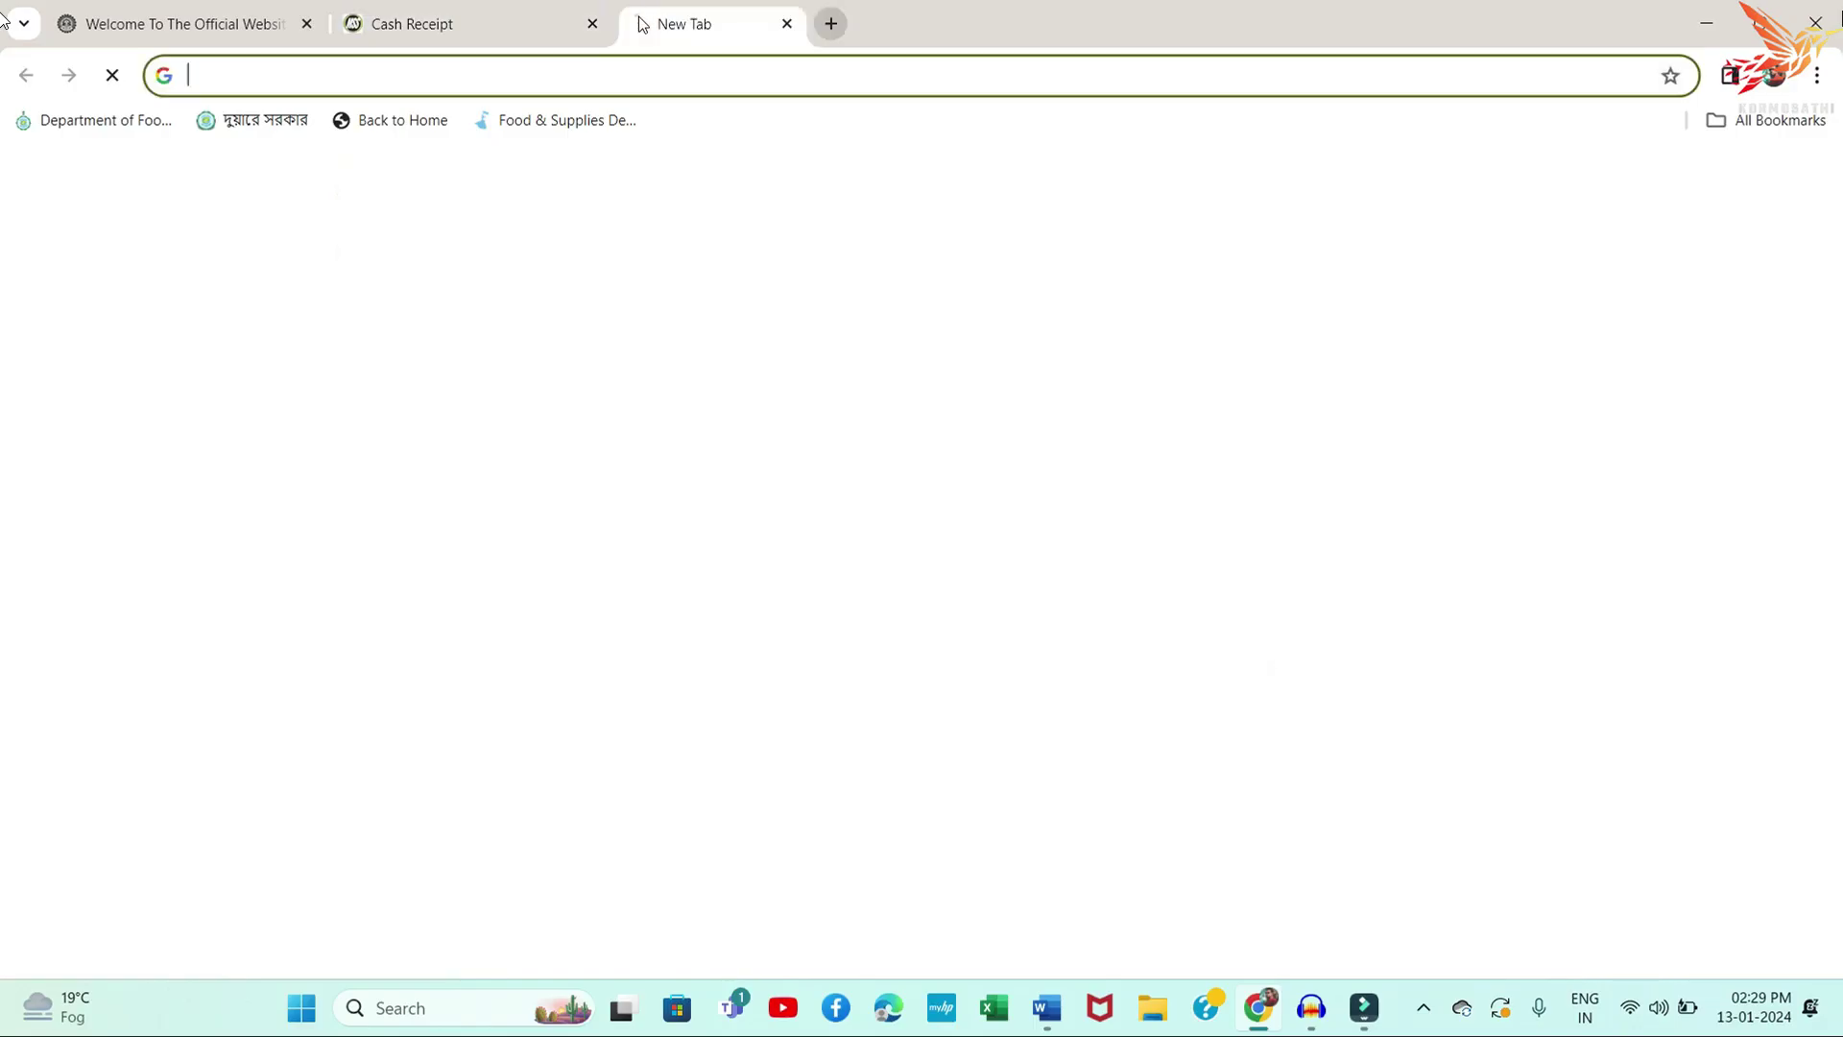
{"action": "left_click", "coordinate": [635, 66]}
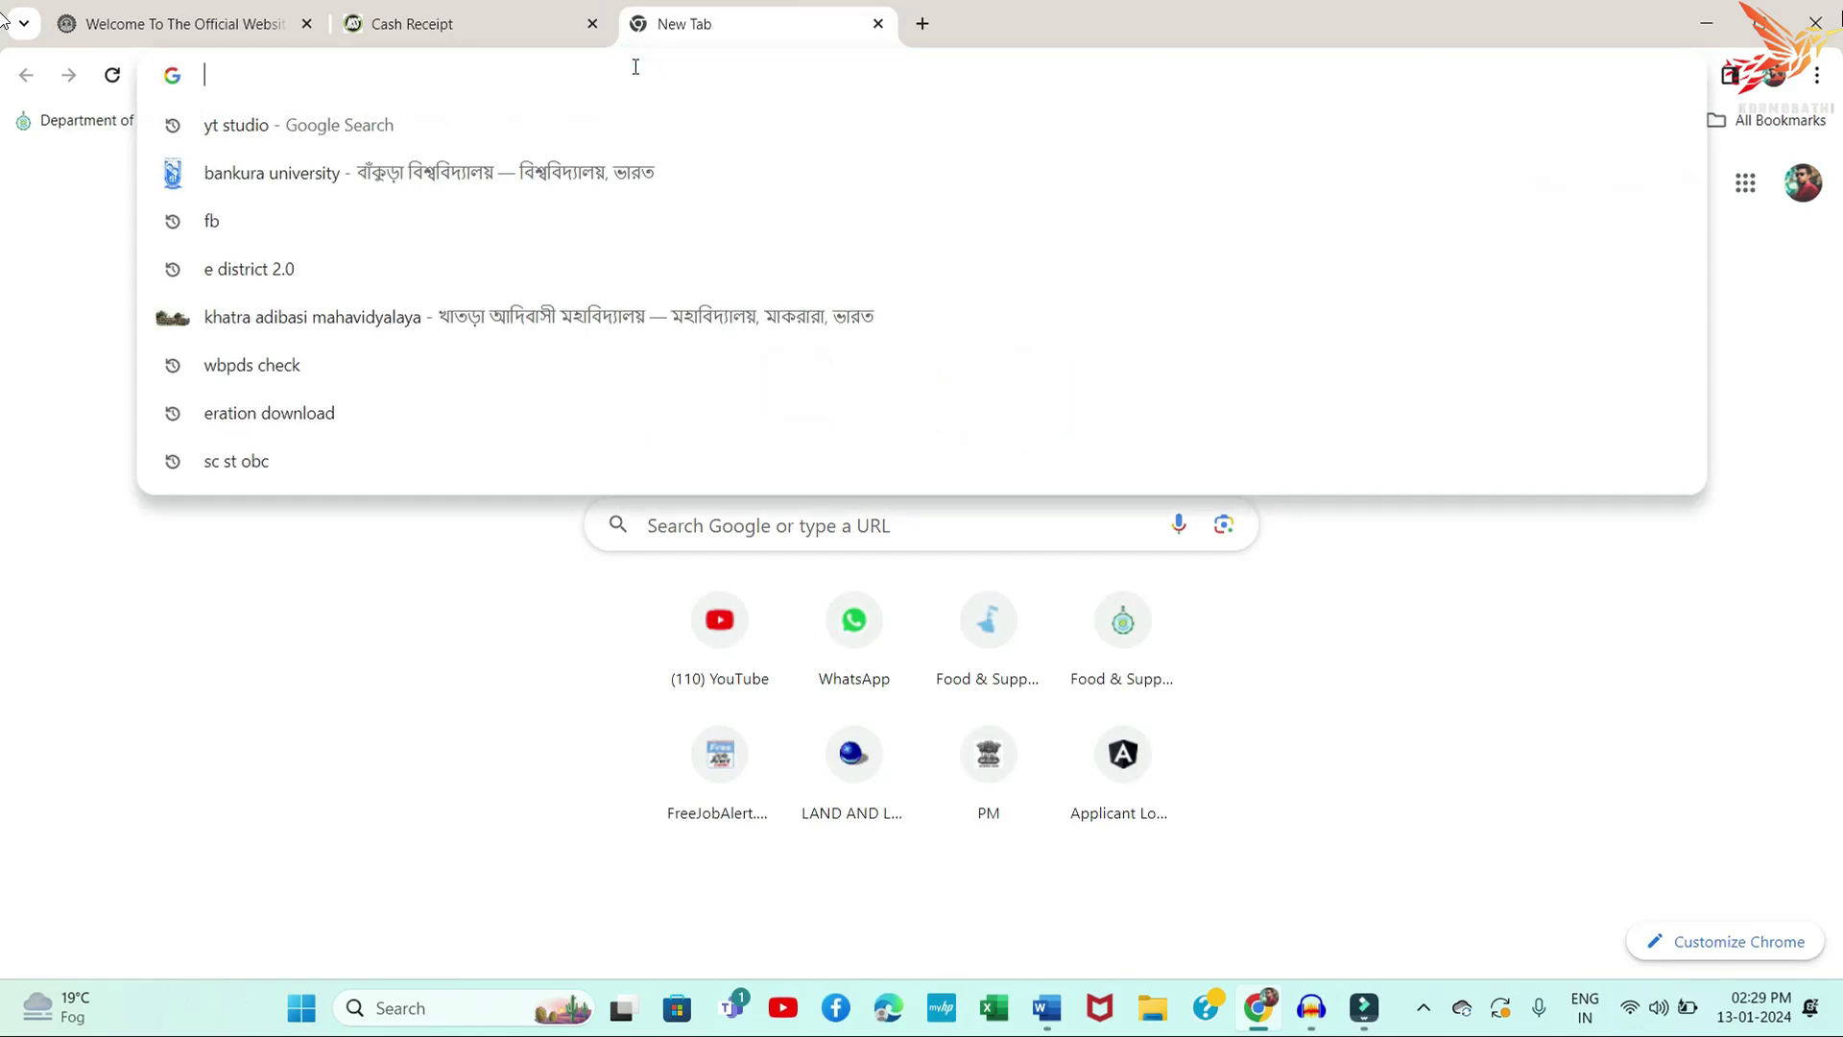
{"action": "type", "text": "UNI"}
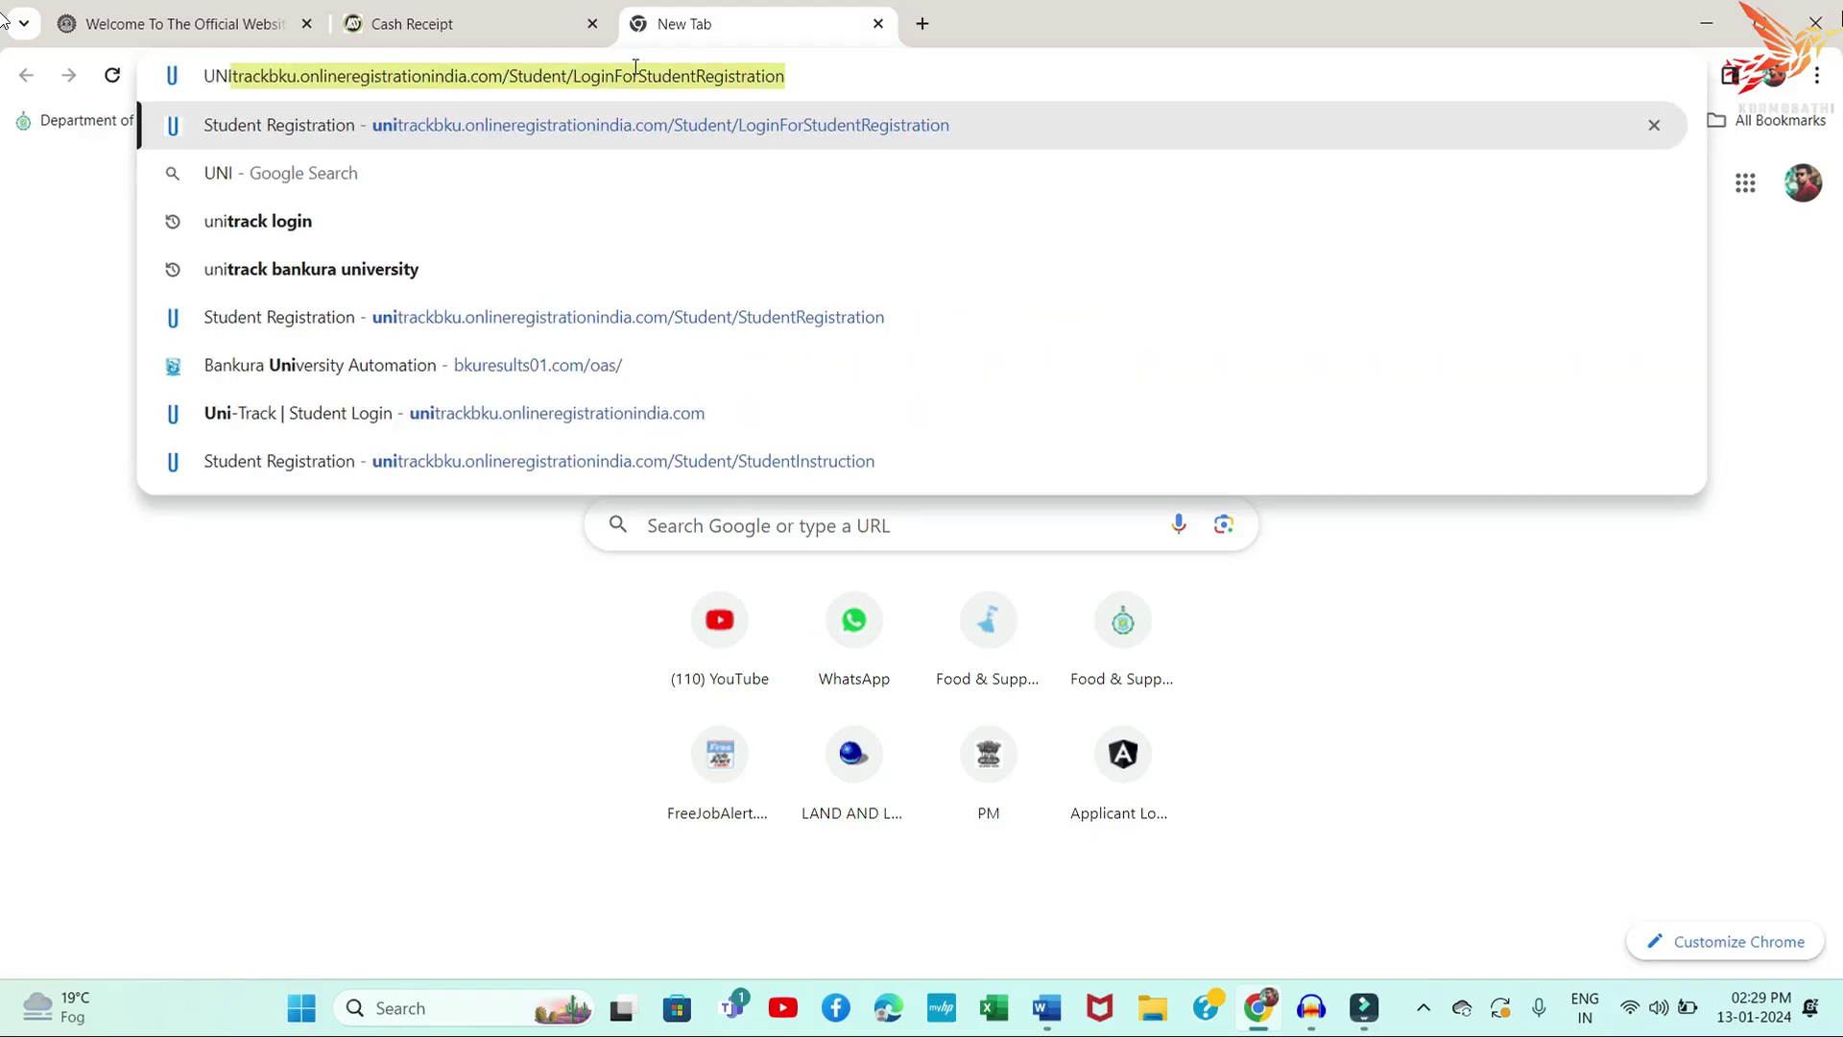
{"action": "type", "text": "ITRA"}
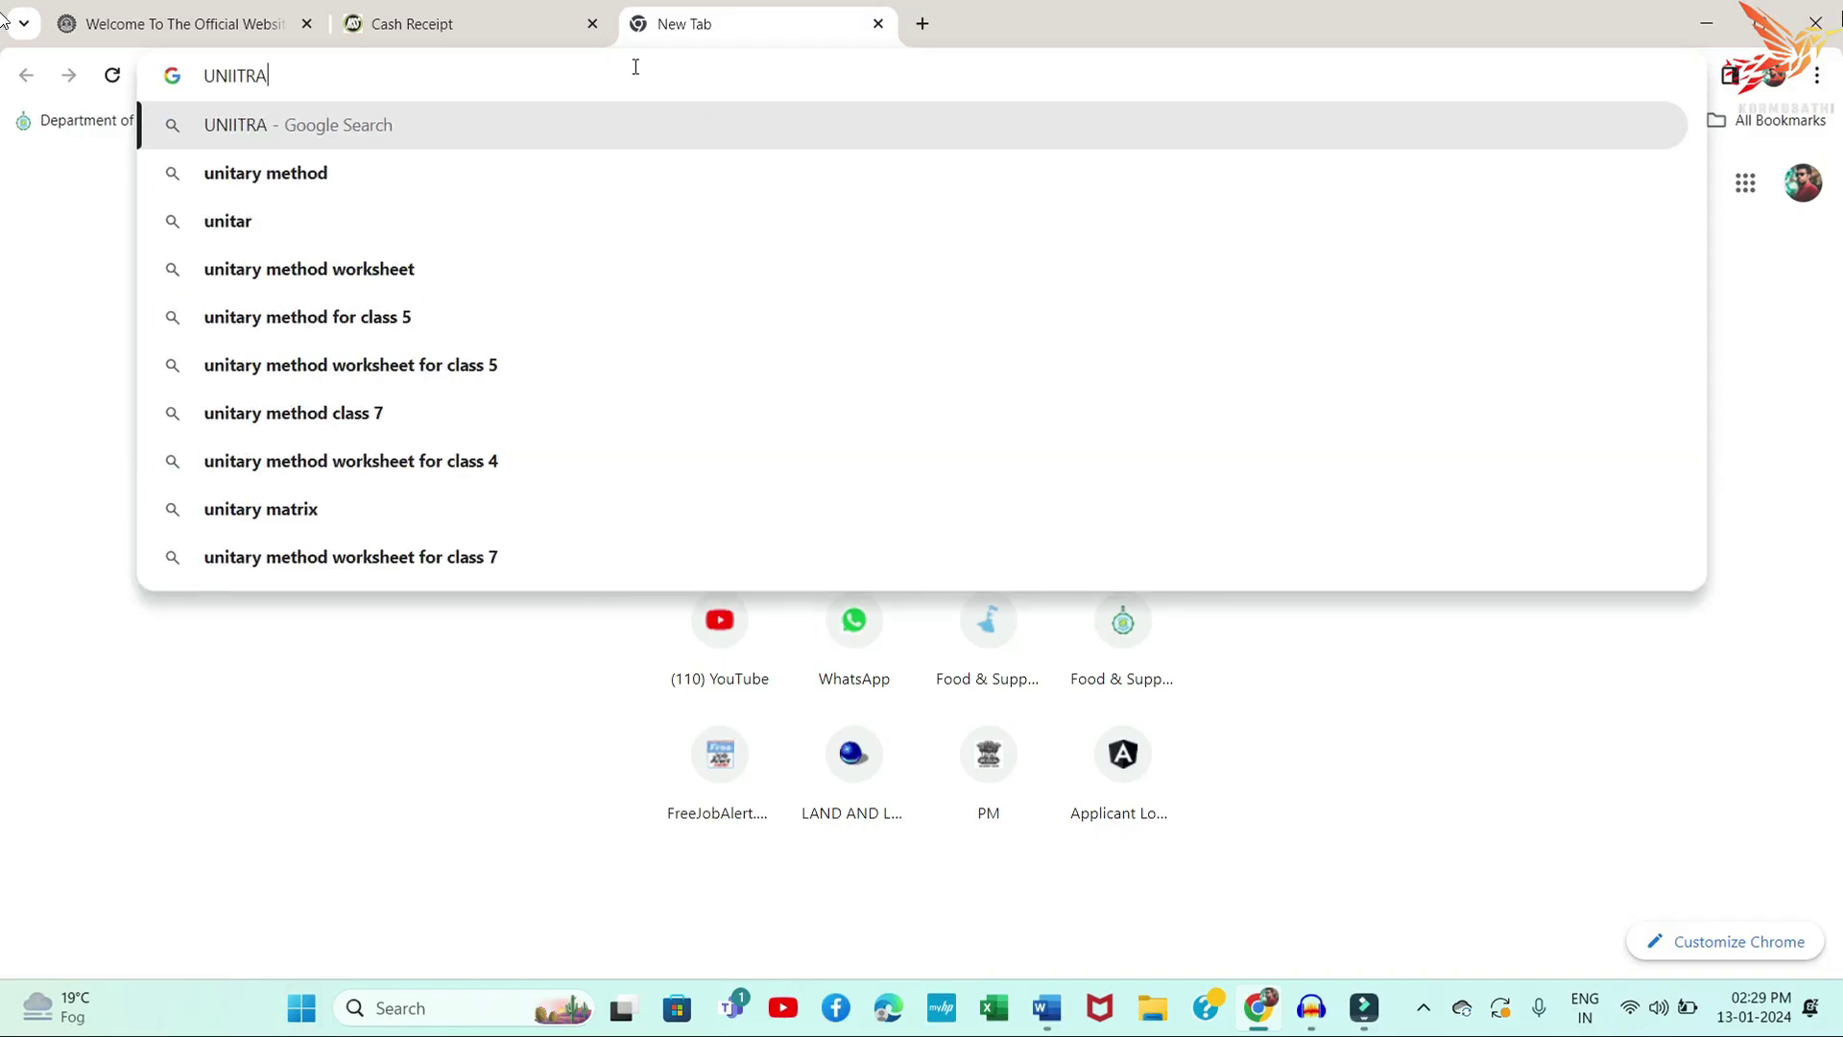
{"action": "type", "text": "CK"}
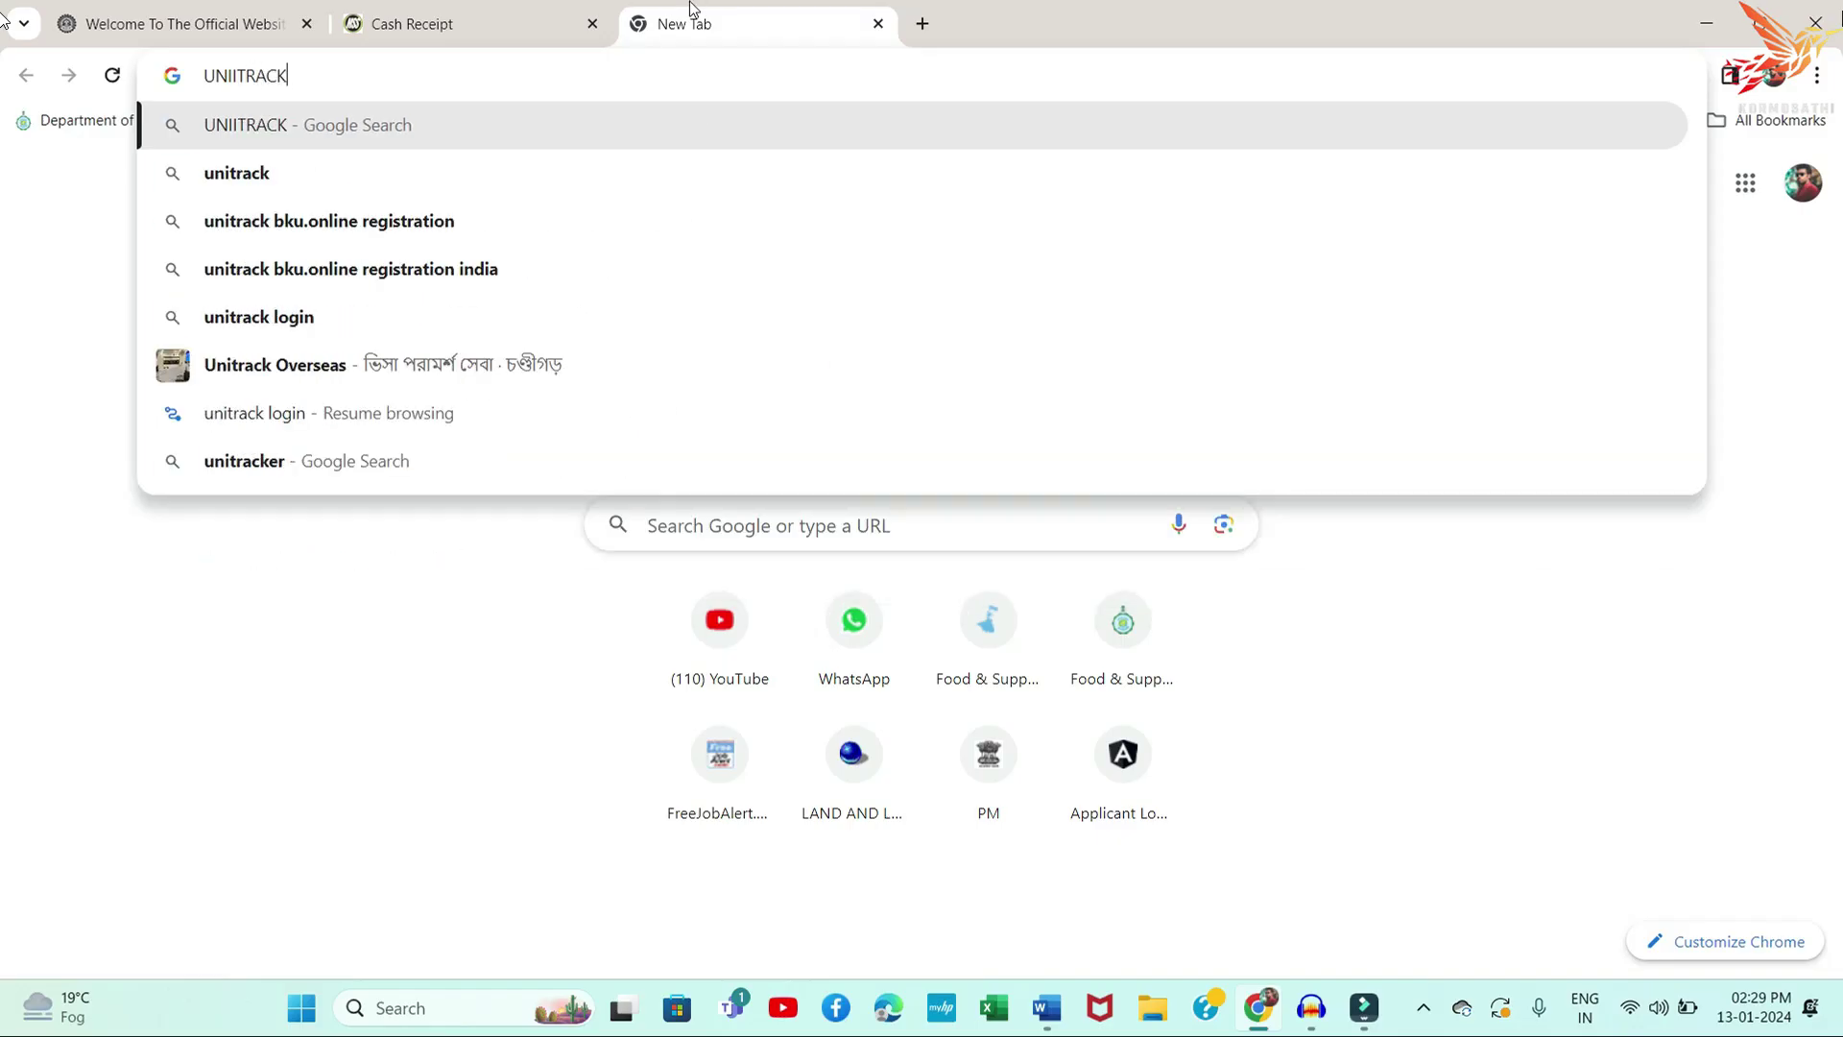
{"action": "left_click", "coordinate": [482, 229]}
{"action": "scroll", "coordinate": [204, 702], "scroll_direction": "down", "scroll_amount": 2}
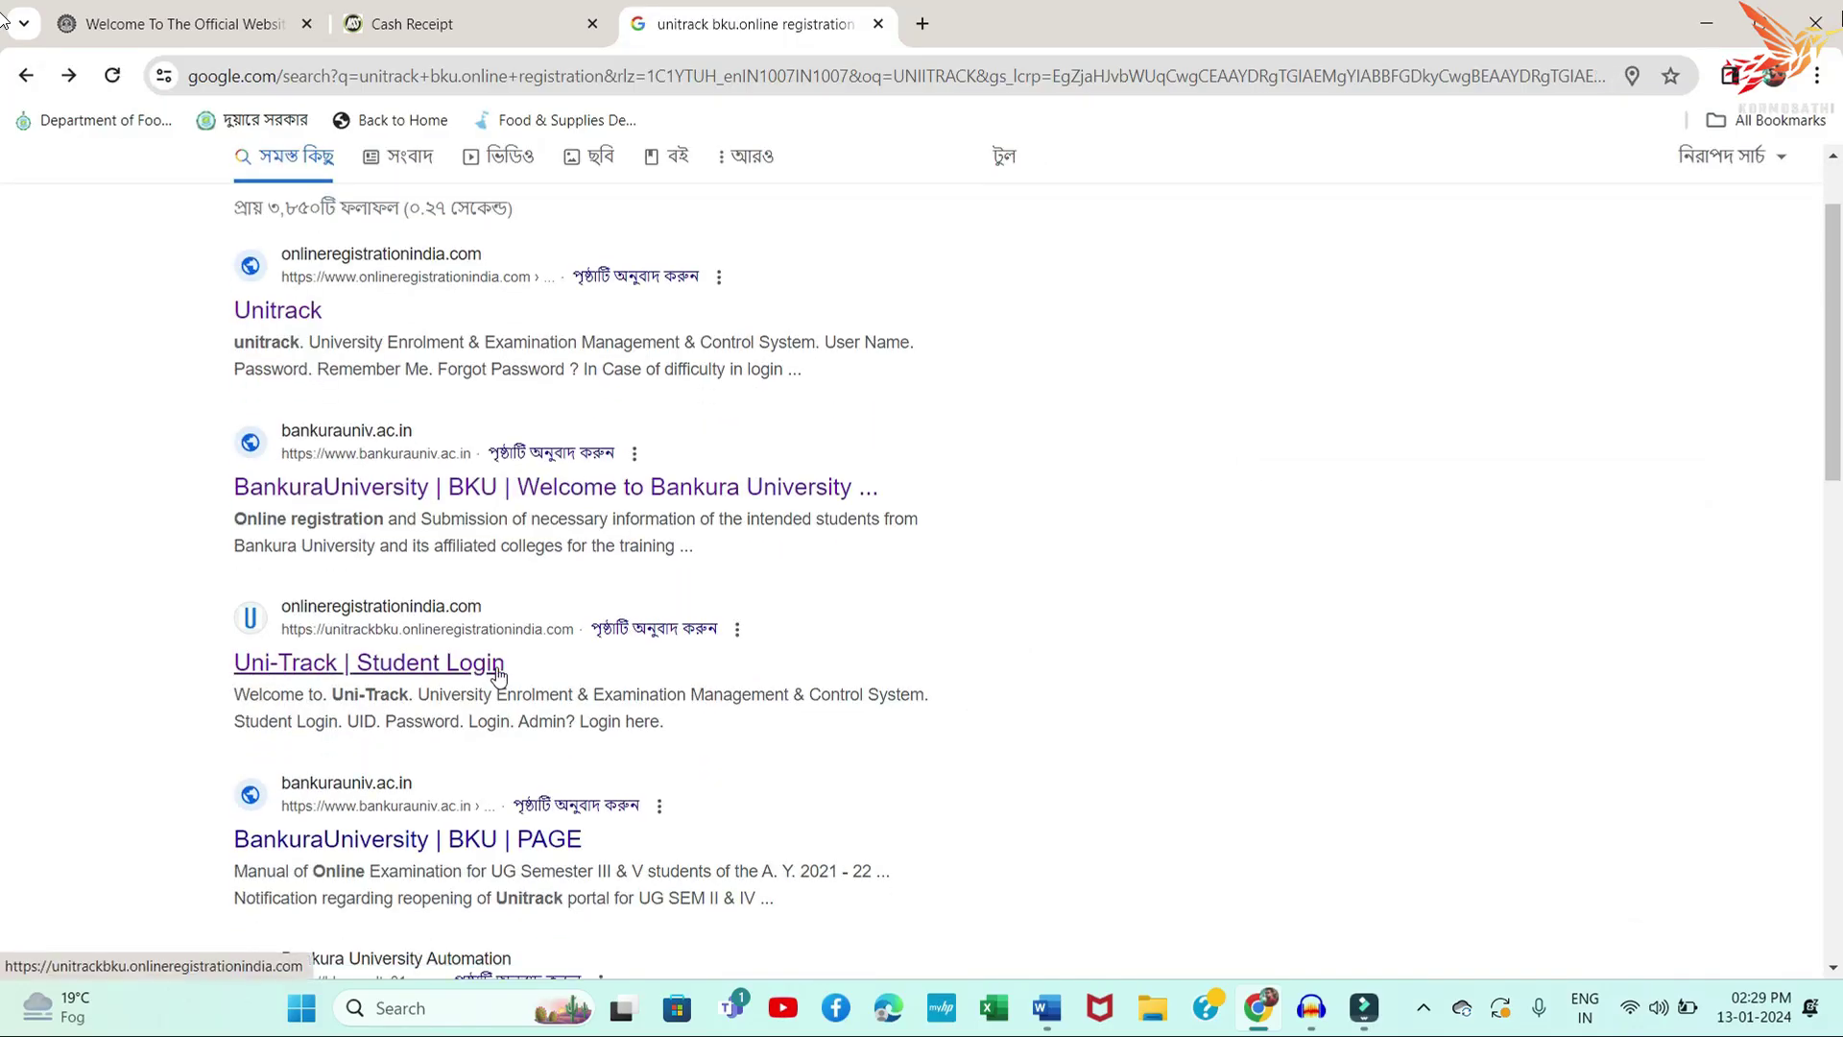
{"action": "left_click", "coordinate": [434, 660]}
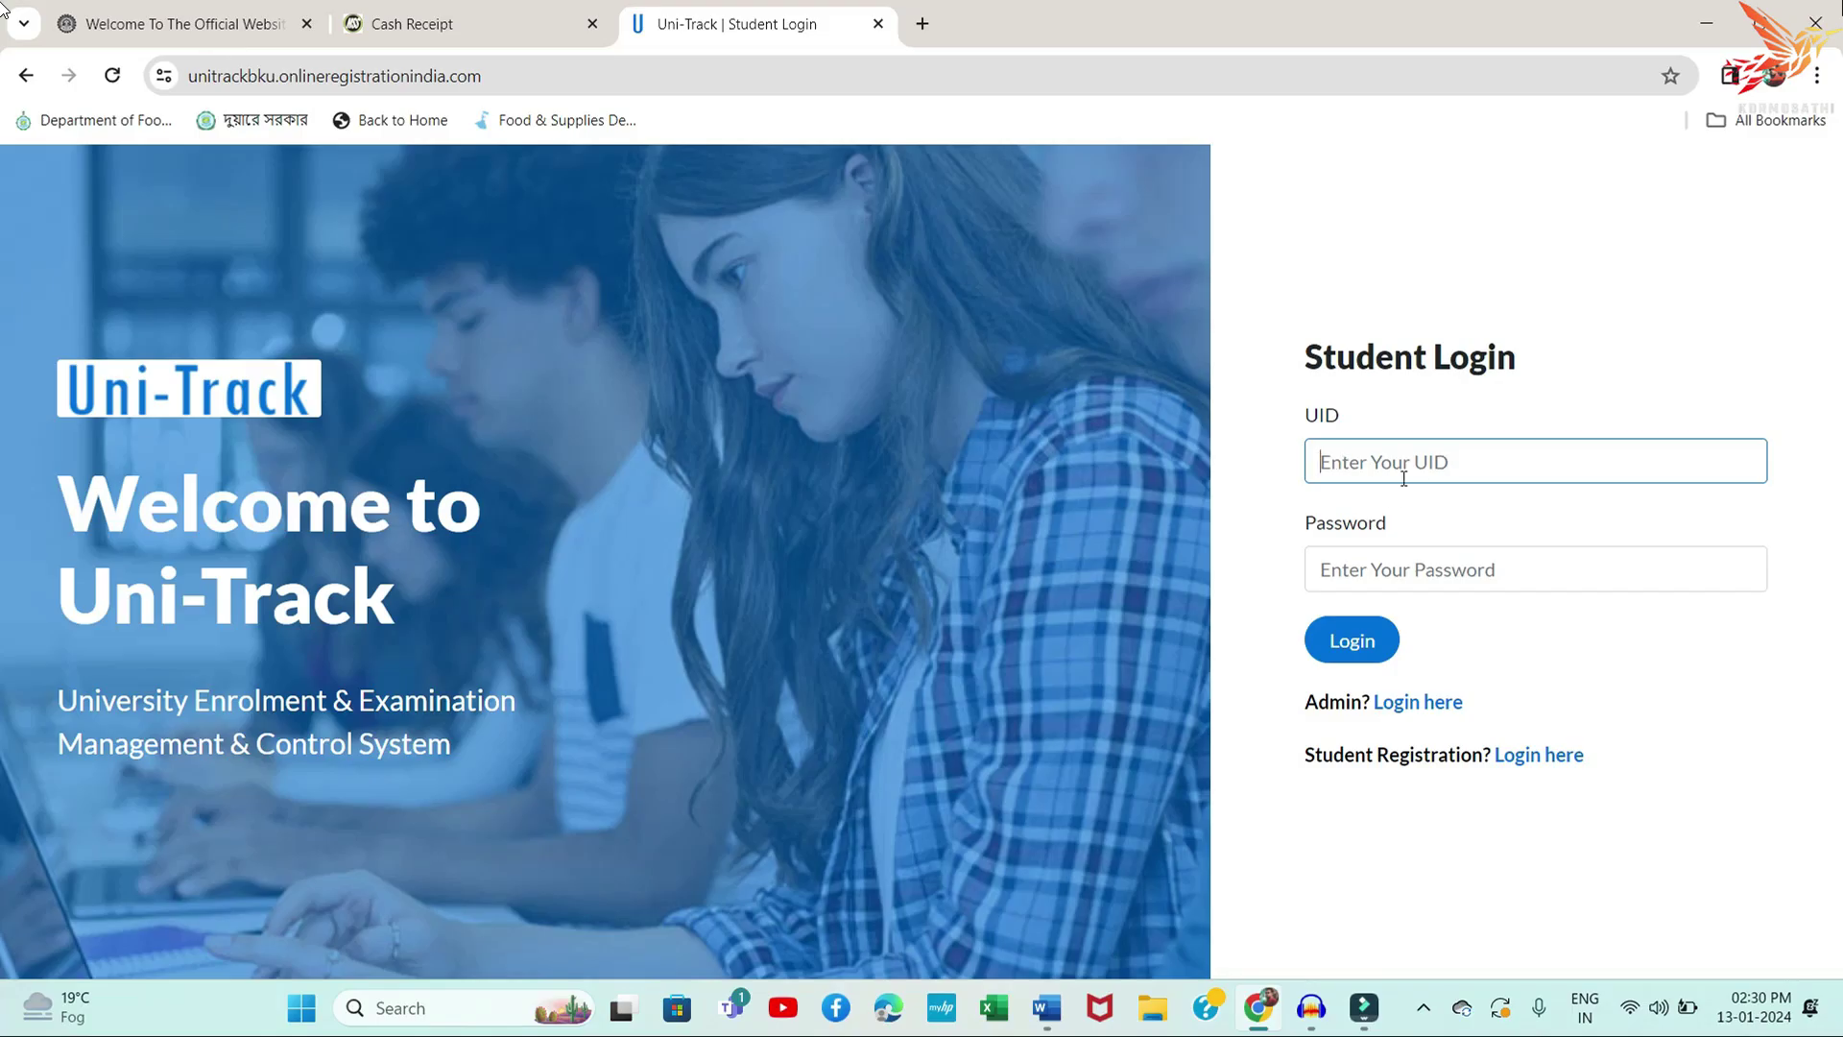
Log in to Uni-Track with the student's UID and account password, declining to save the password in the browser
{"action": "left_click", "coordinate": [1352, 464]}
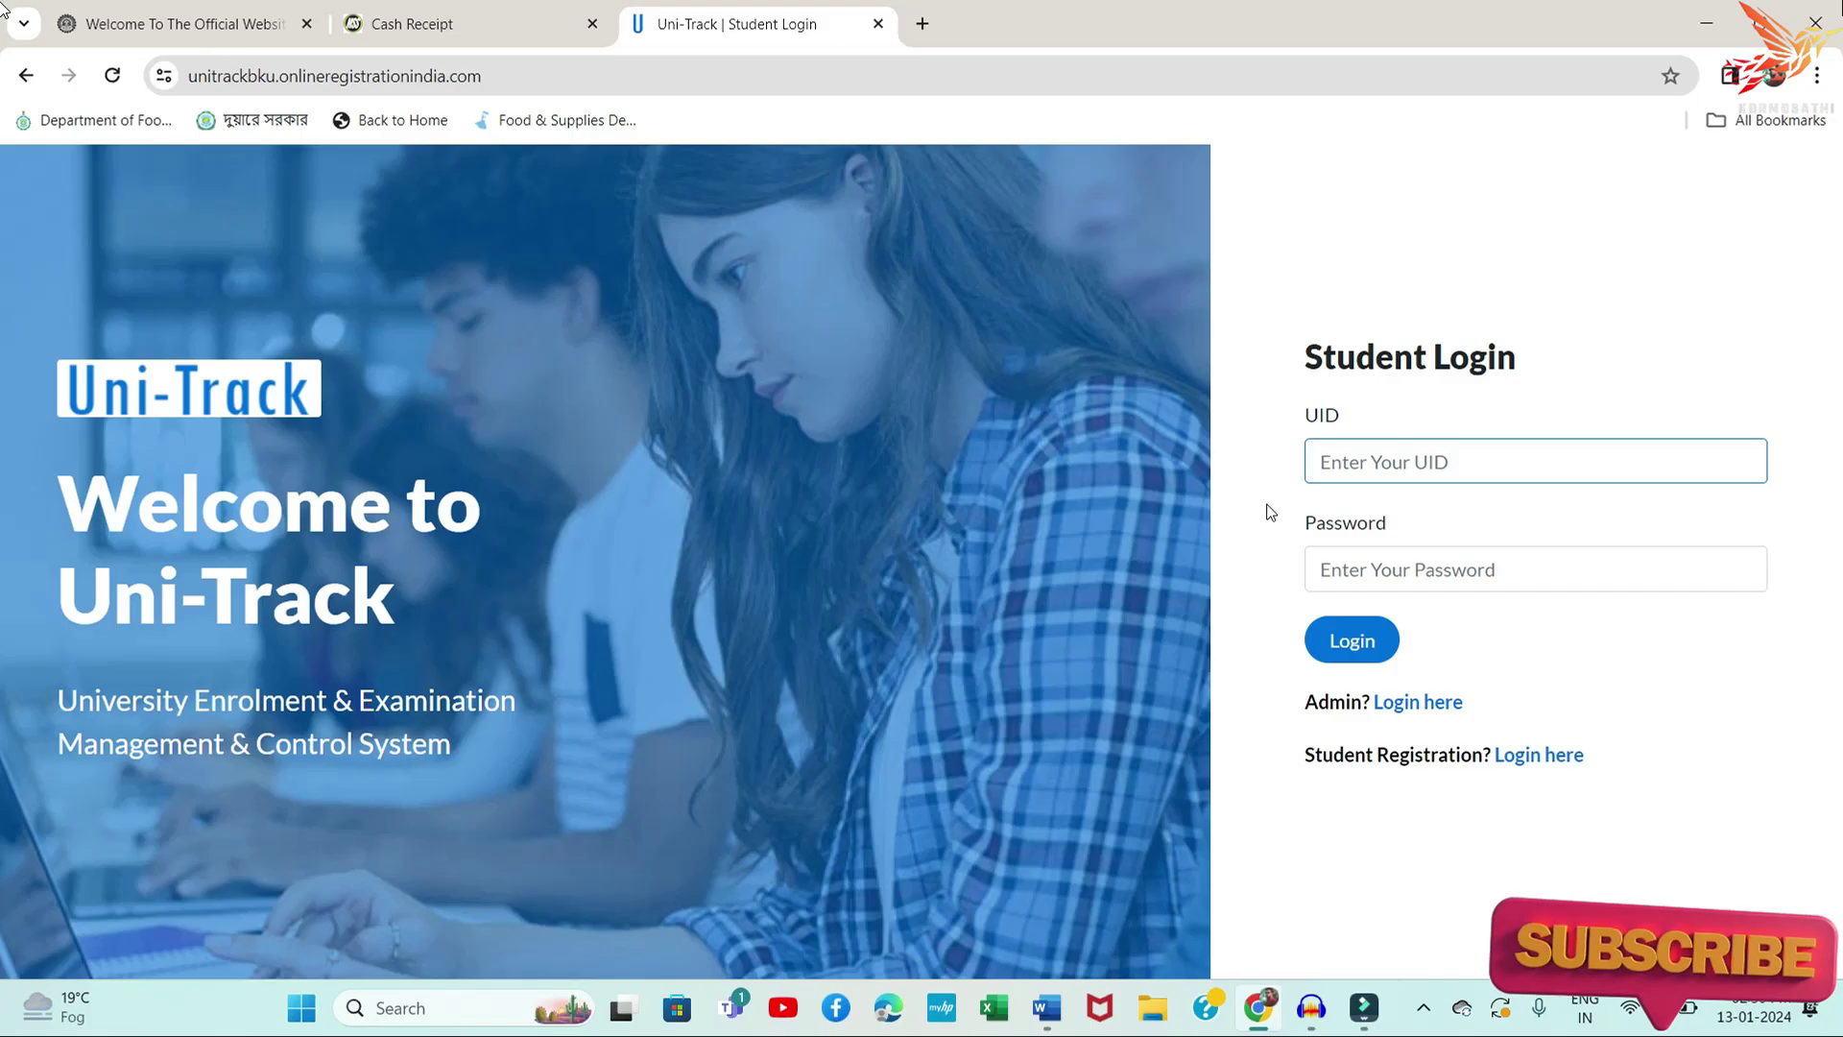
{"action": "type", "text": "21"}
{"action": "key", "text": "Tab"}
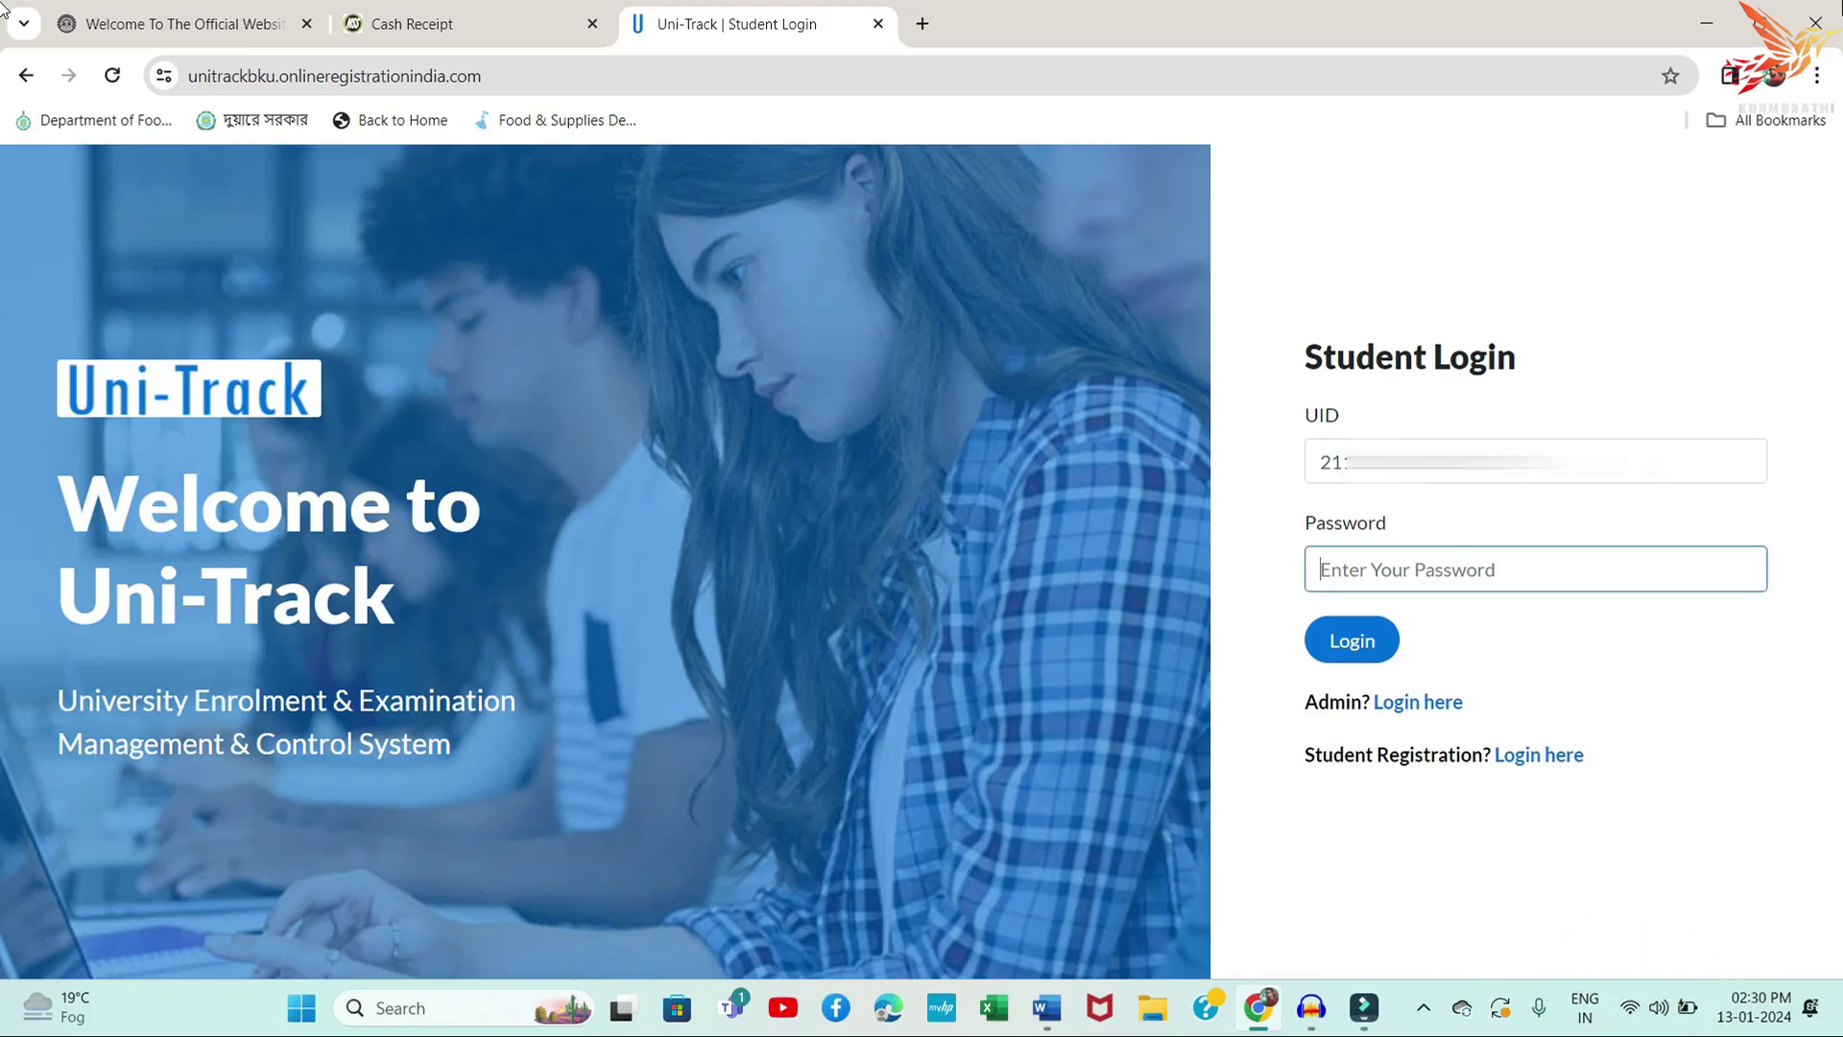
{"action": "left_click", "coordinate": [1430, 563]}
{"action": "key", "text": "ctrl+v"}
{"action": "left_click", "coordinate": [1387, 641]}
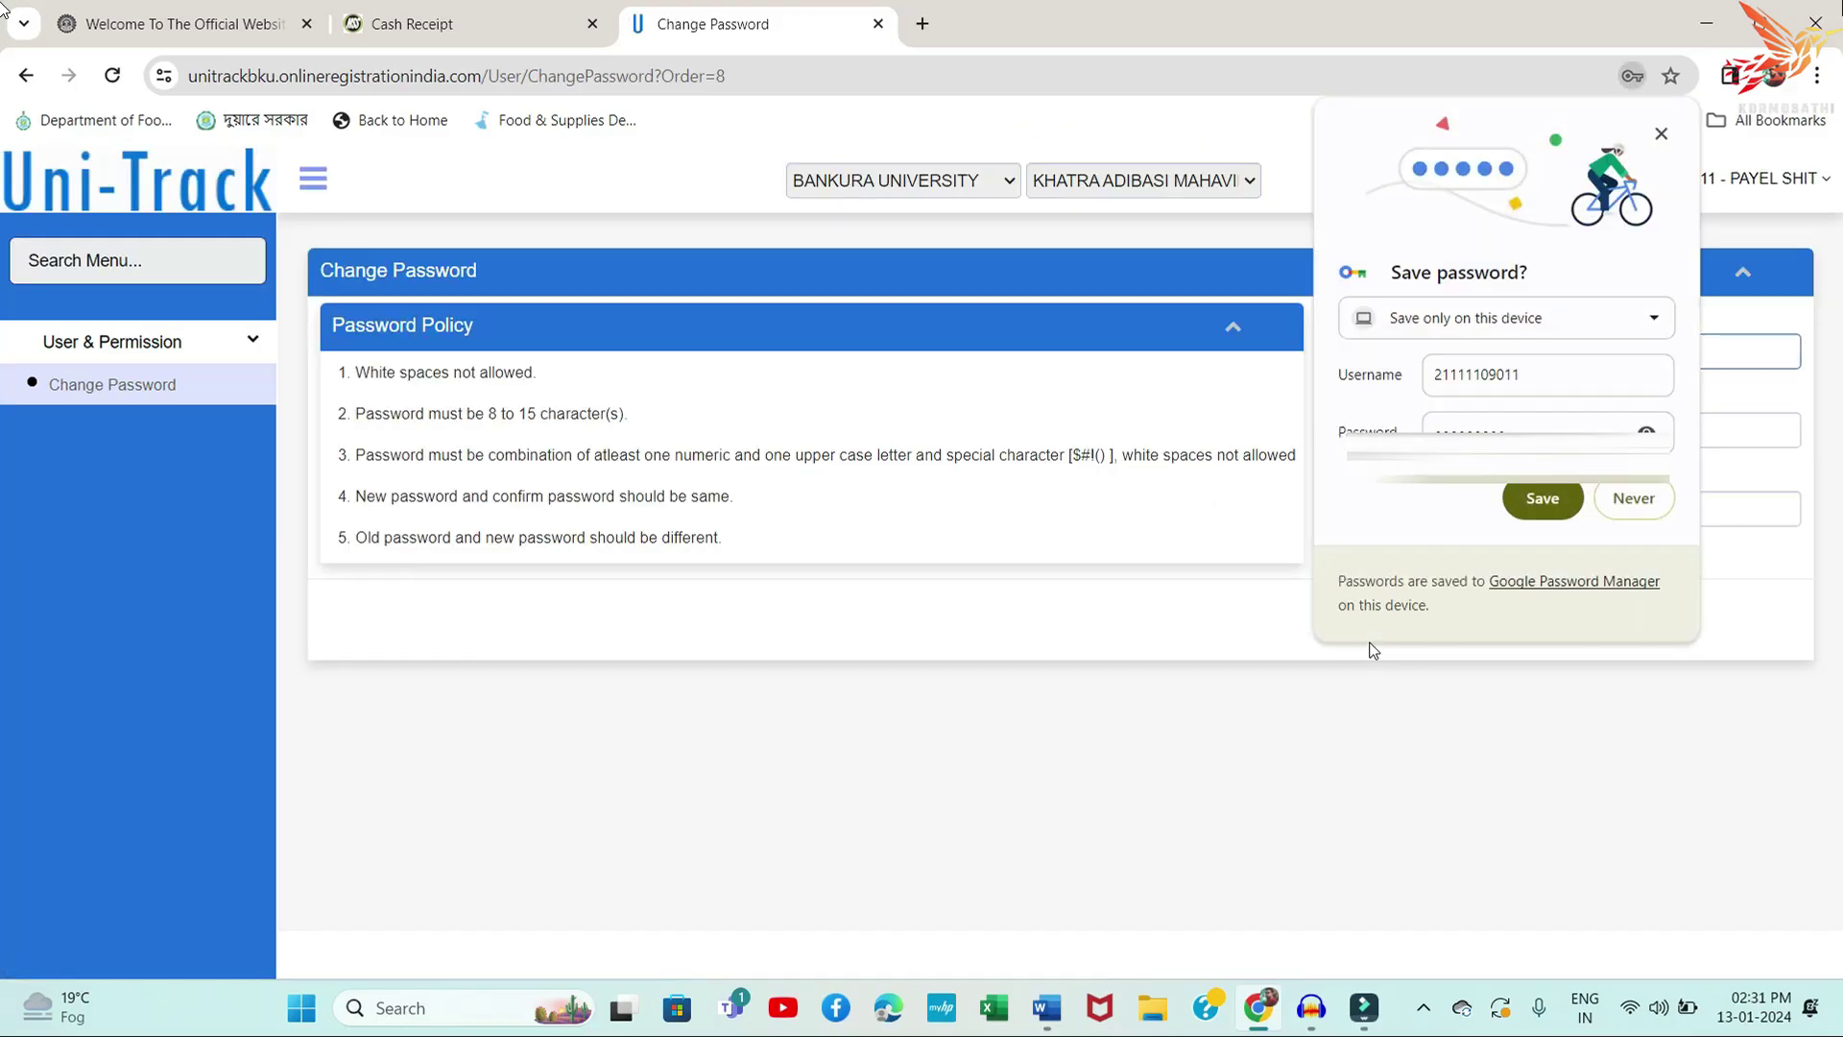
{"action": "left_click", "coordinate": [1632, 499]}
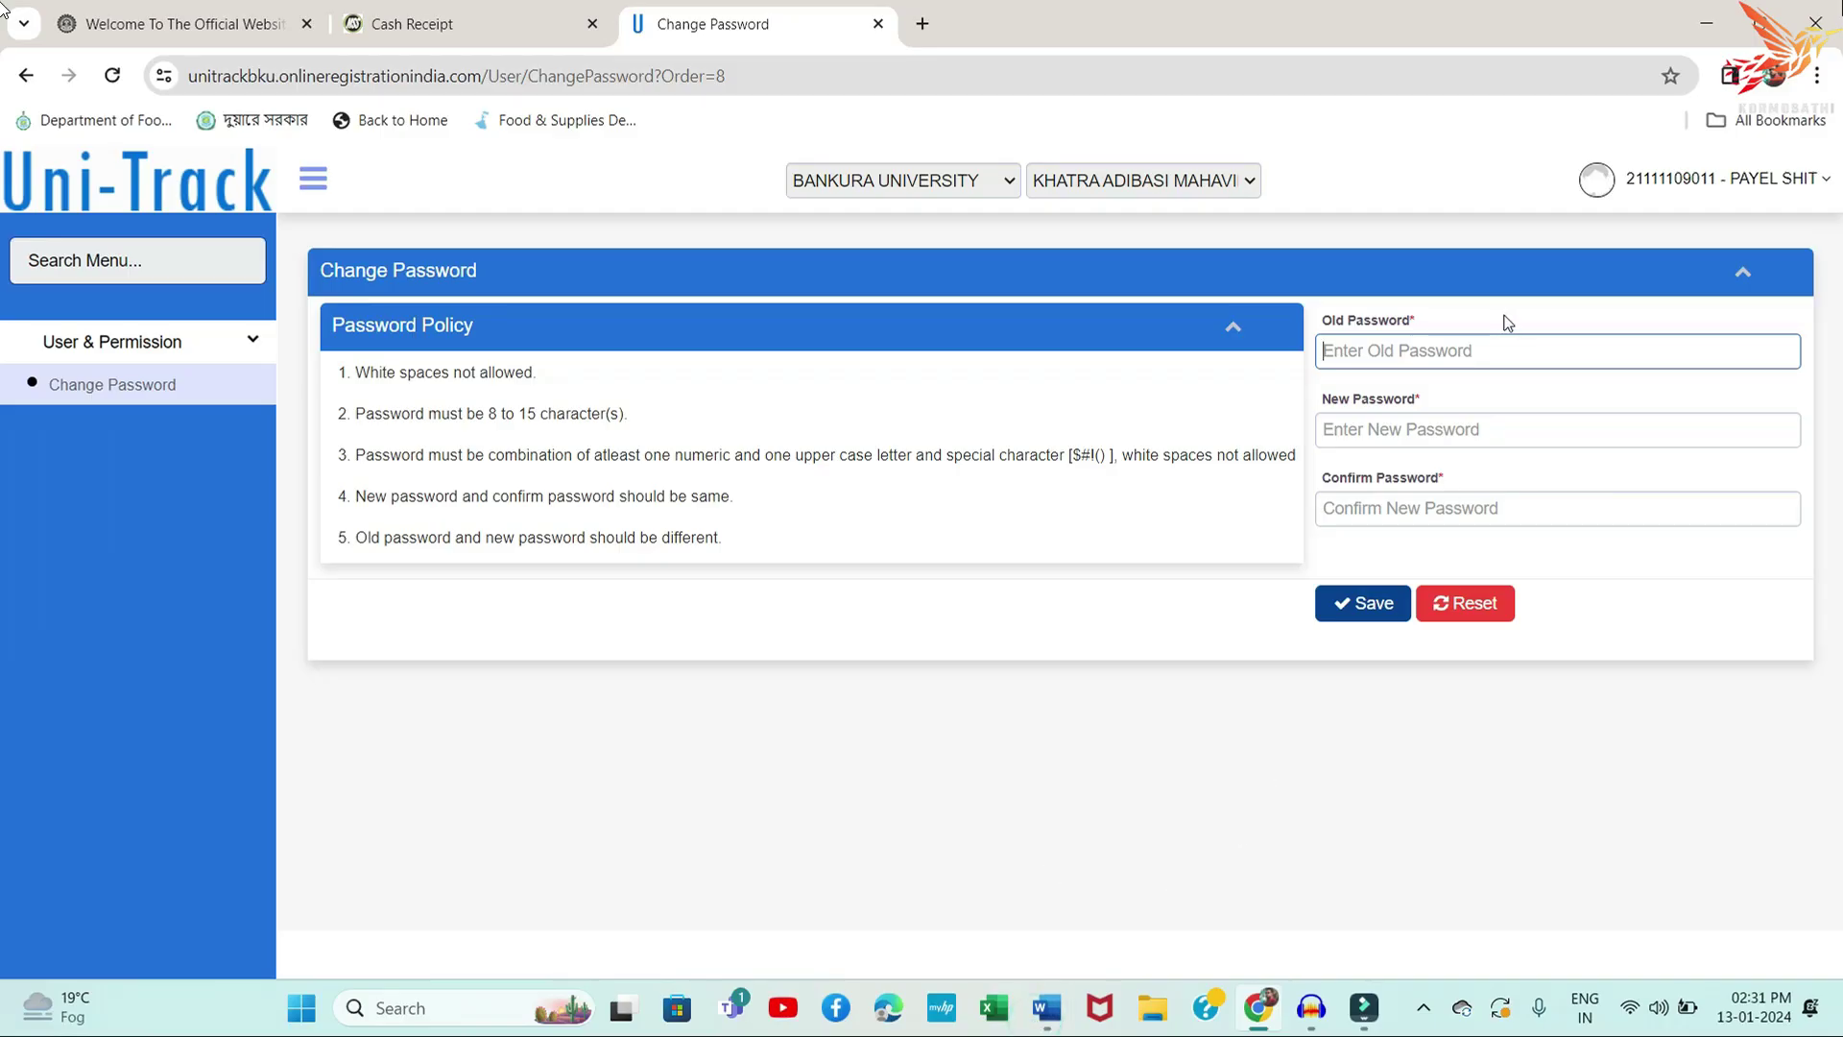
Change the account password by entering the old password and the new password with its confirmation, declining to save it in the browser
{"action": "type", "text": "•••••"}
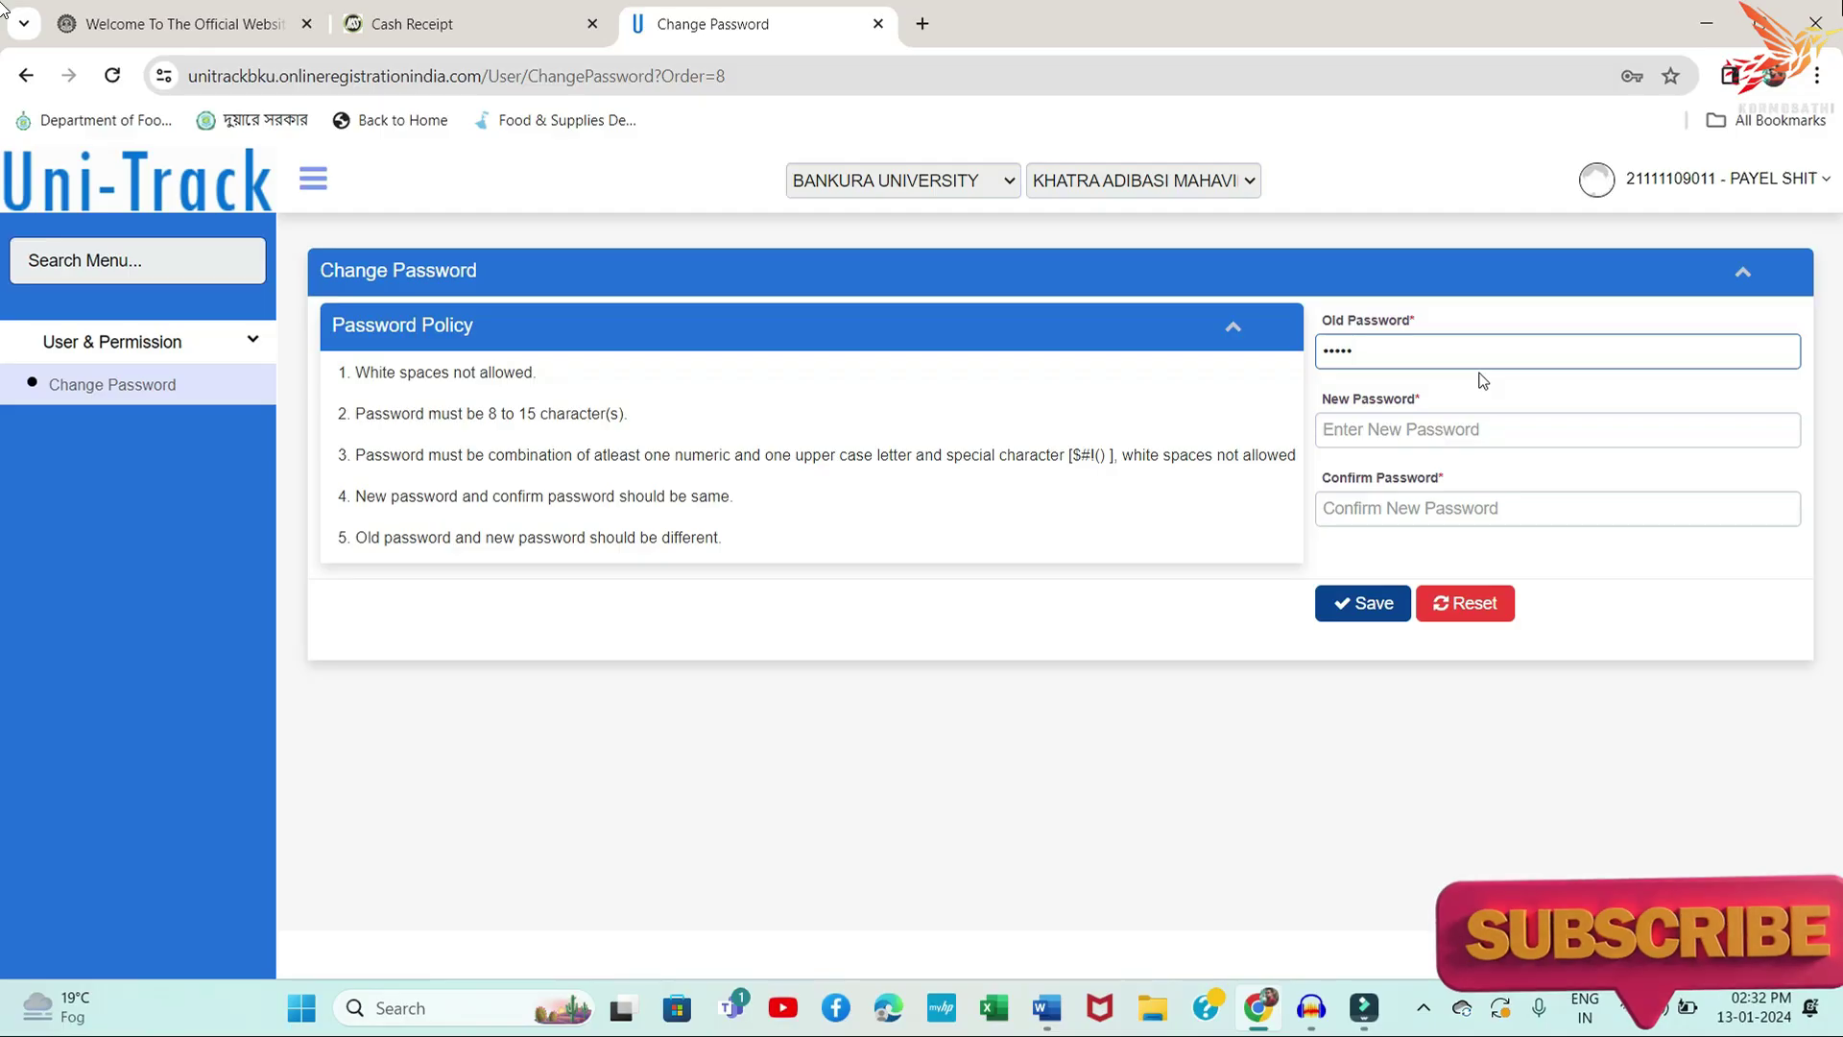
{"action": "type", "text": "••••"}
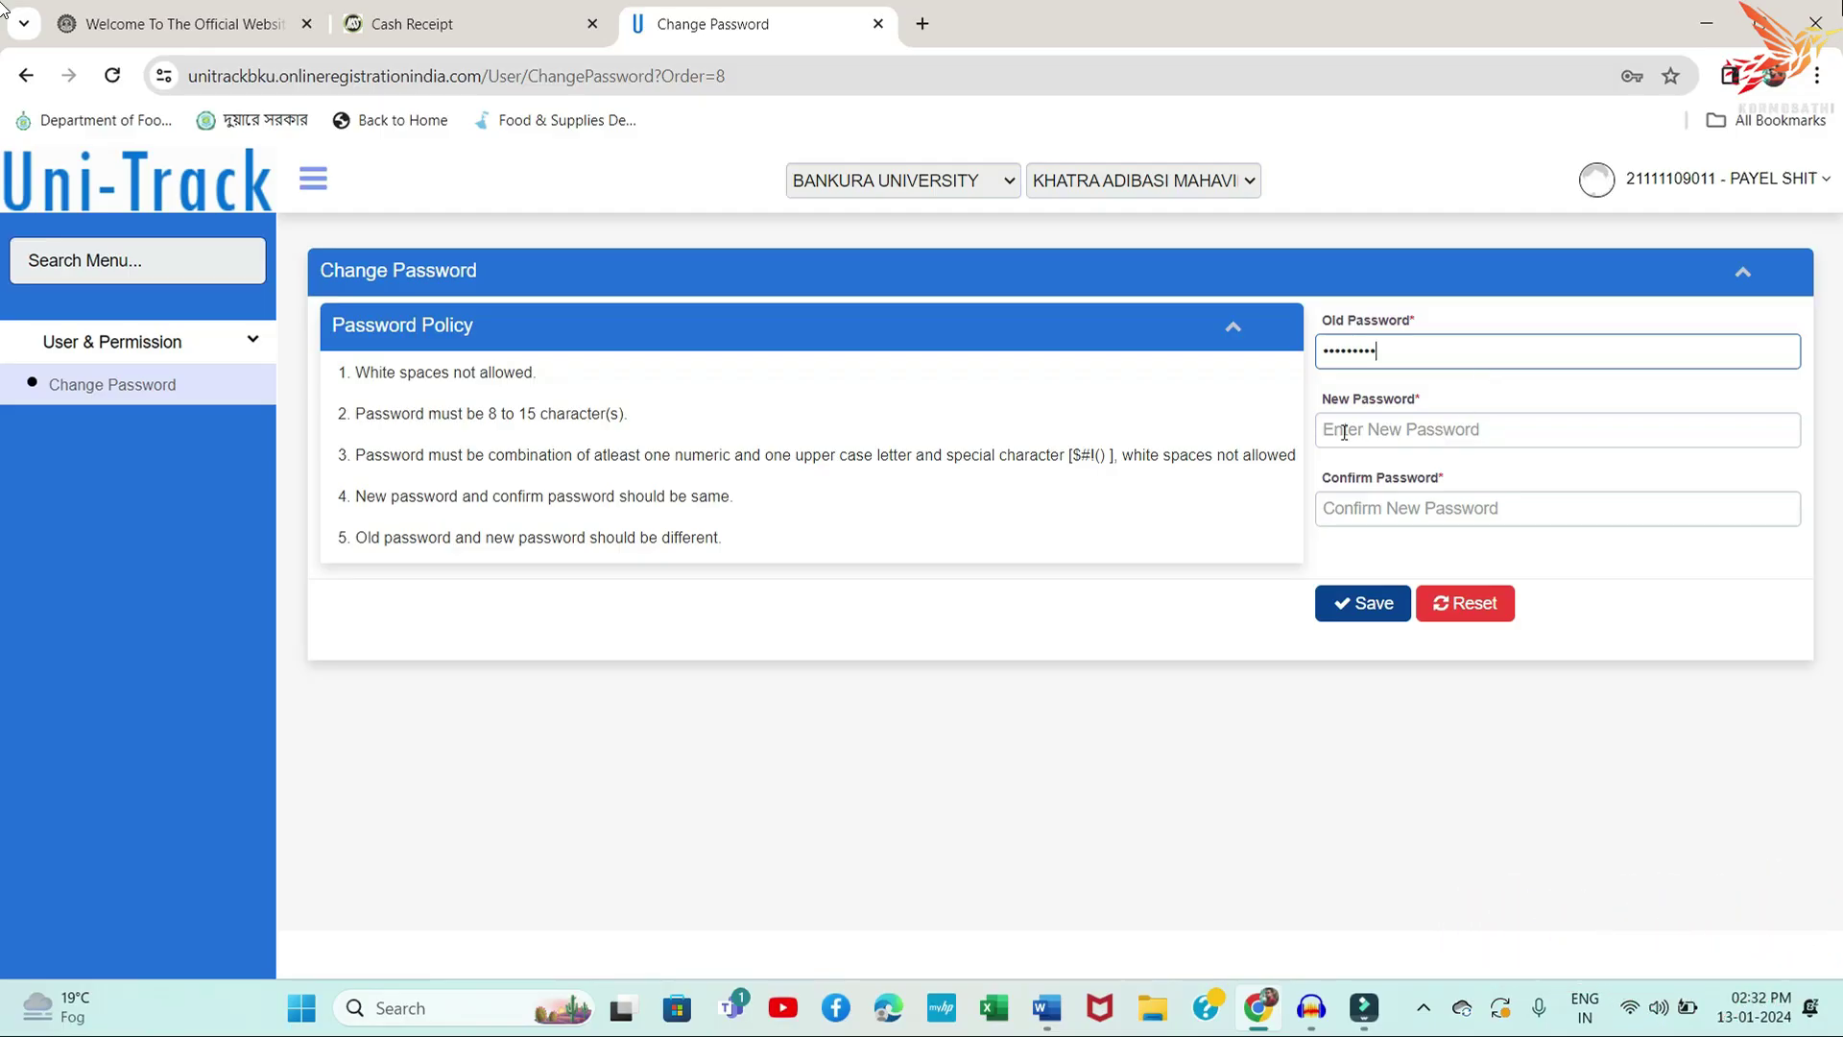
{"action": "left_click", "coordinate": [1430, 431]}
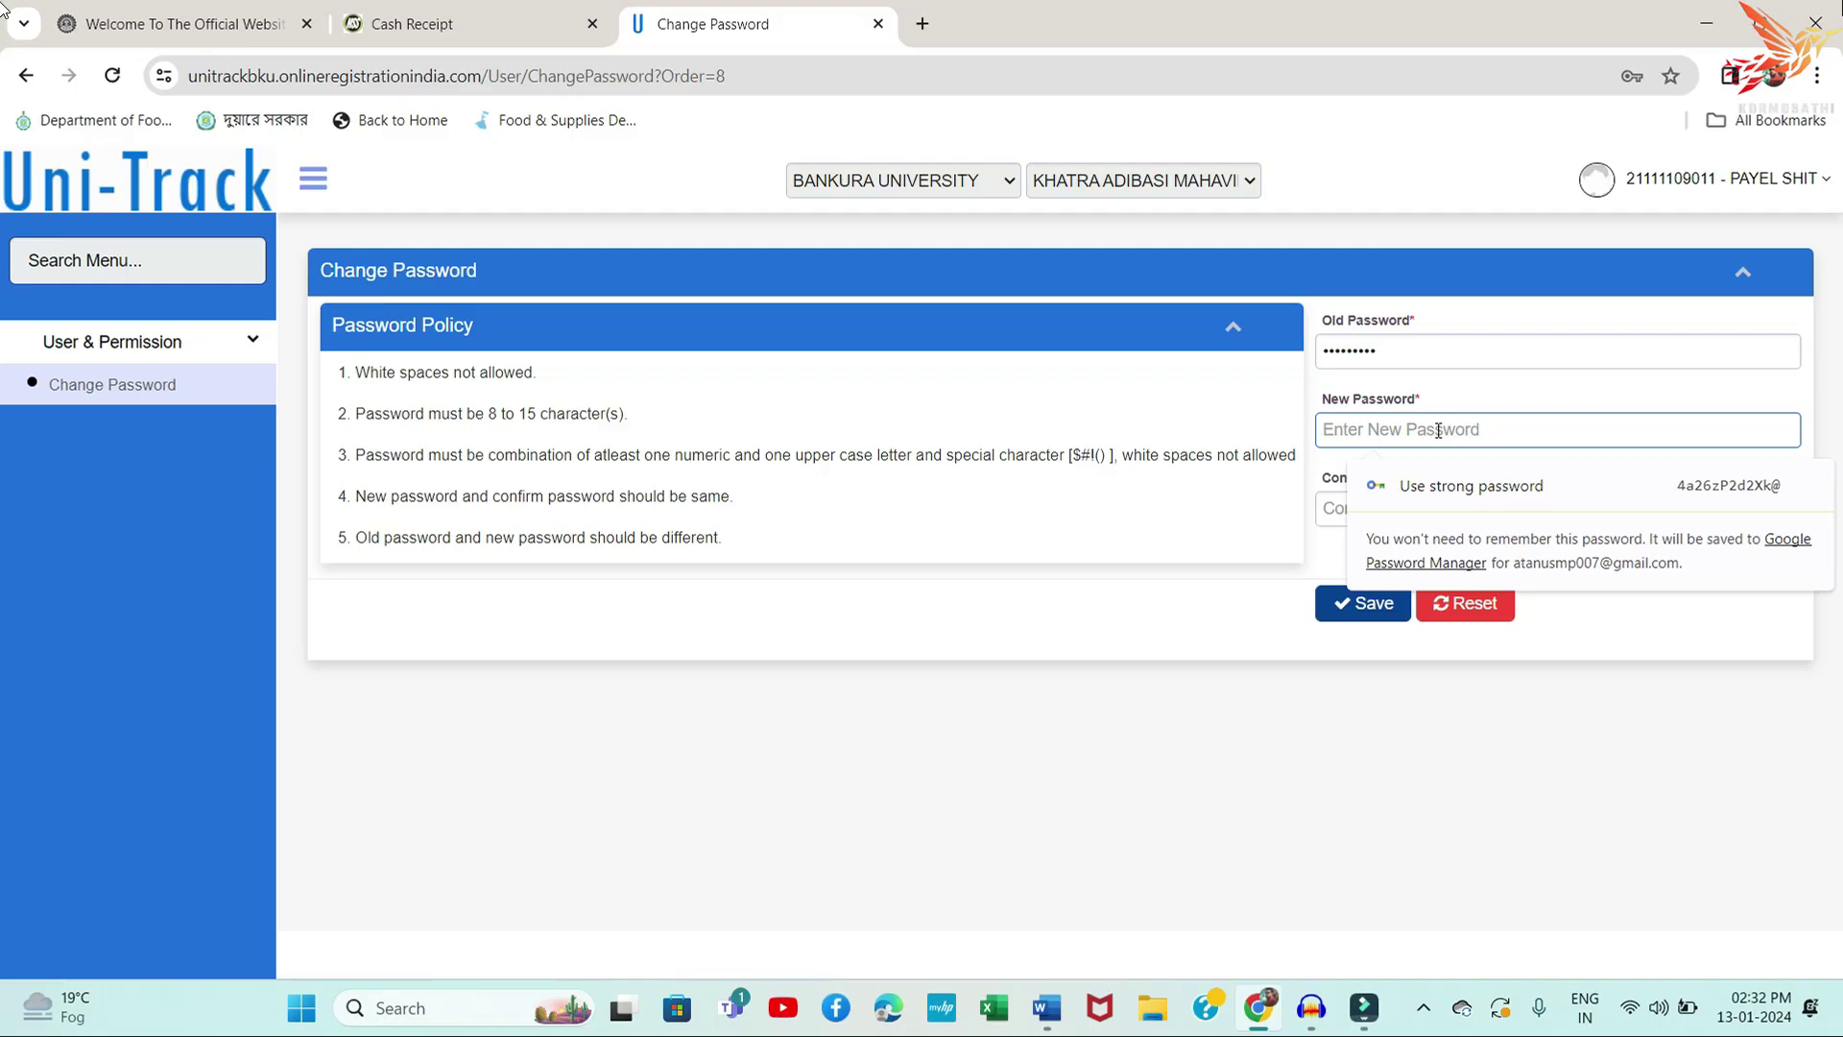
{"action": "type", "text": "••••••"}
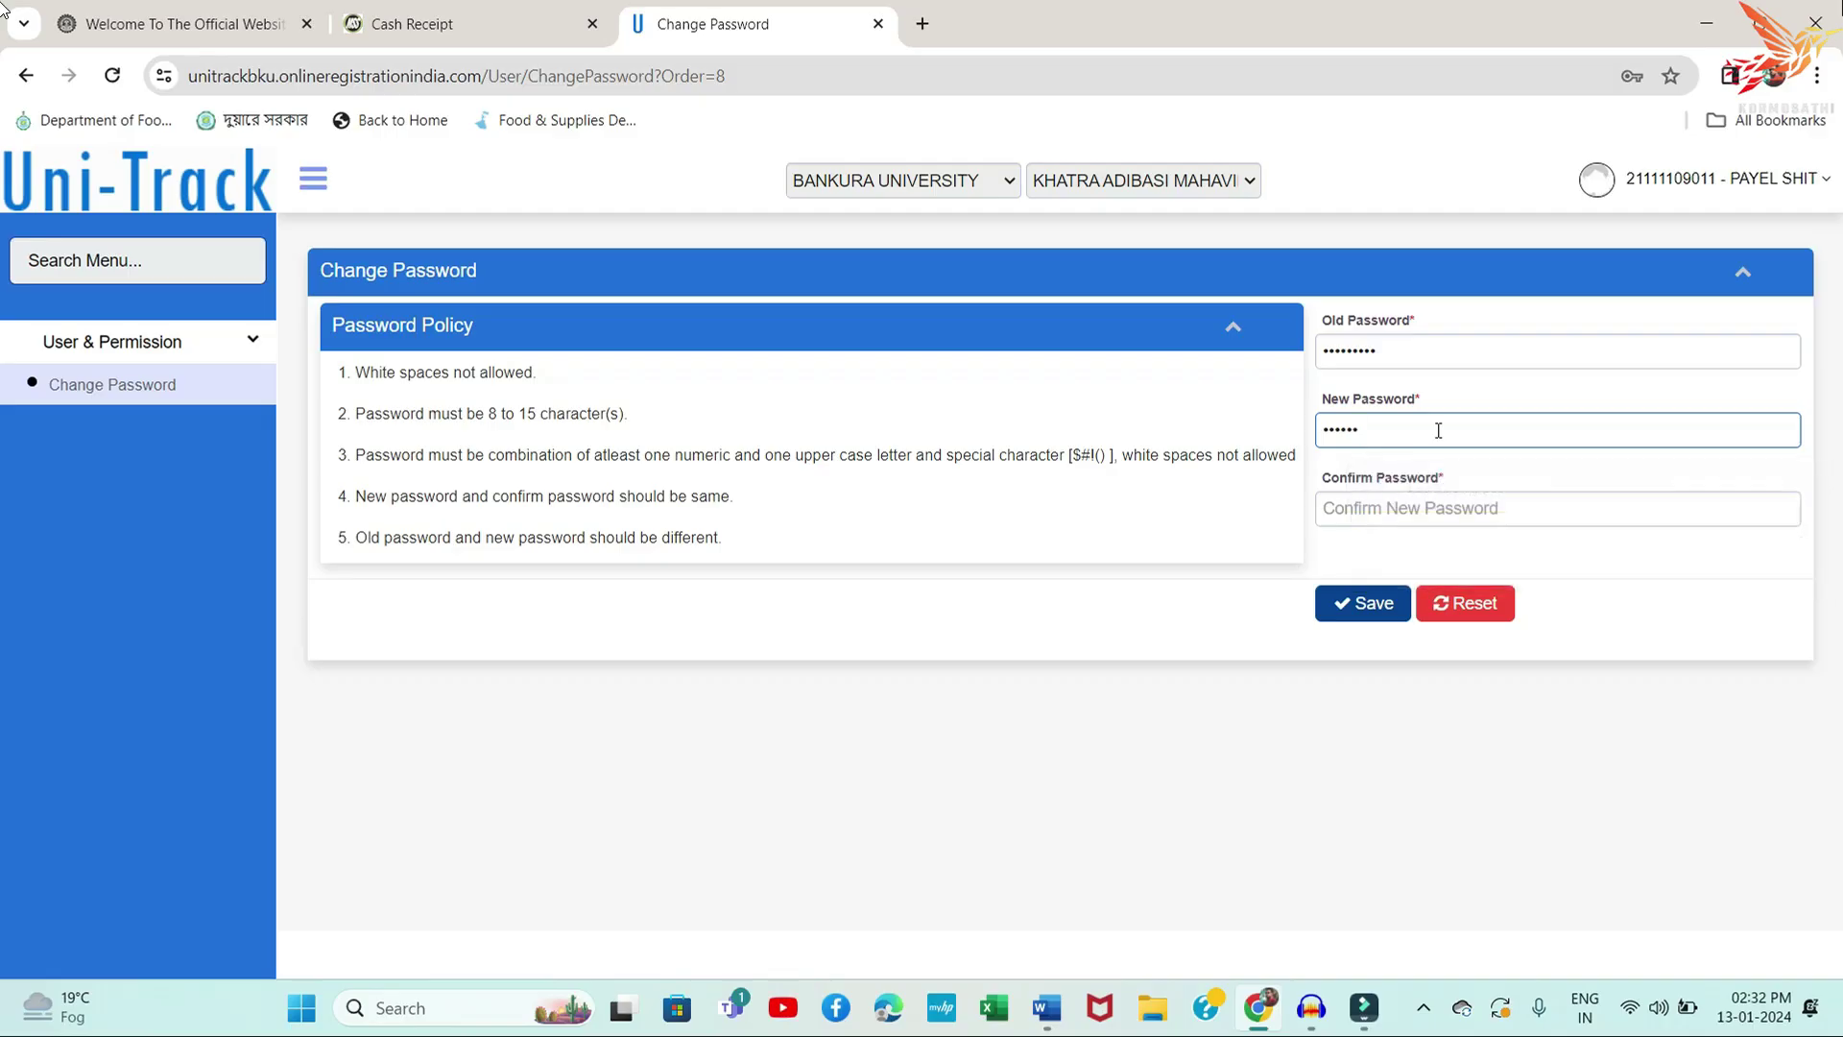
{"action": "type", "text": "••••••"}
{"action": "left_click", "coordinate": [1442, 519]}
{"action": "key", "text": "ctrl+v"}
{"action": "type", "text": "1"}
{"action": "left_click", "coordinate": [1361, 605]}
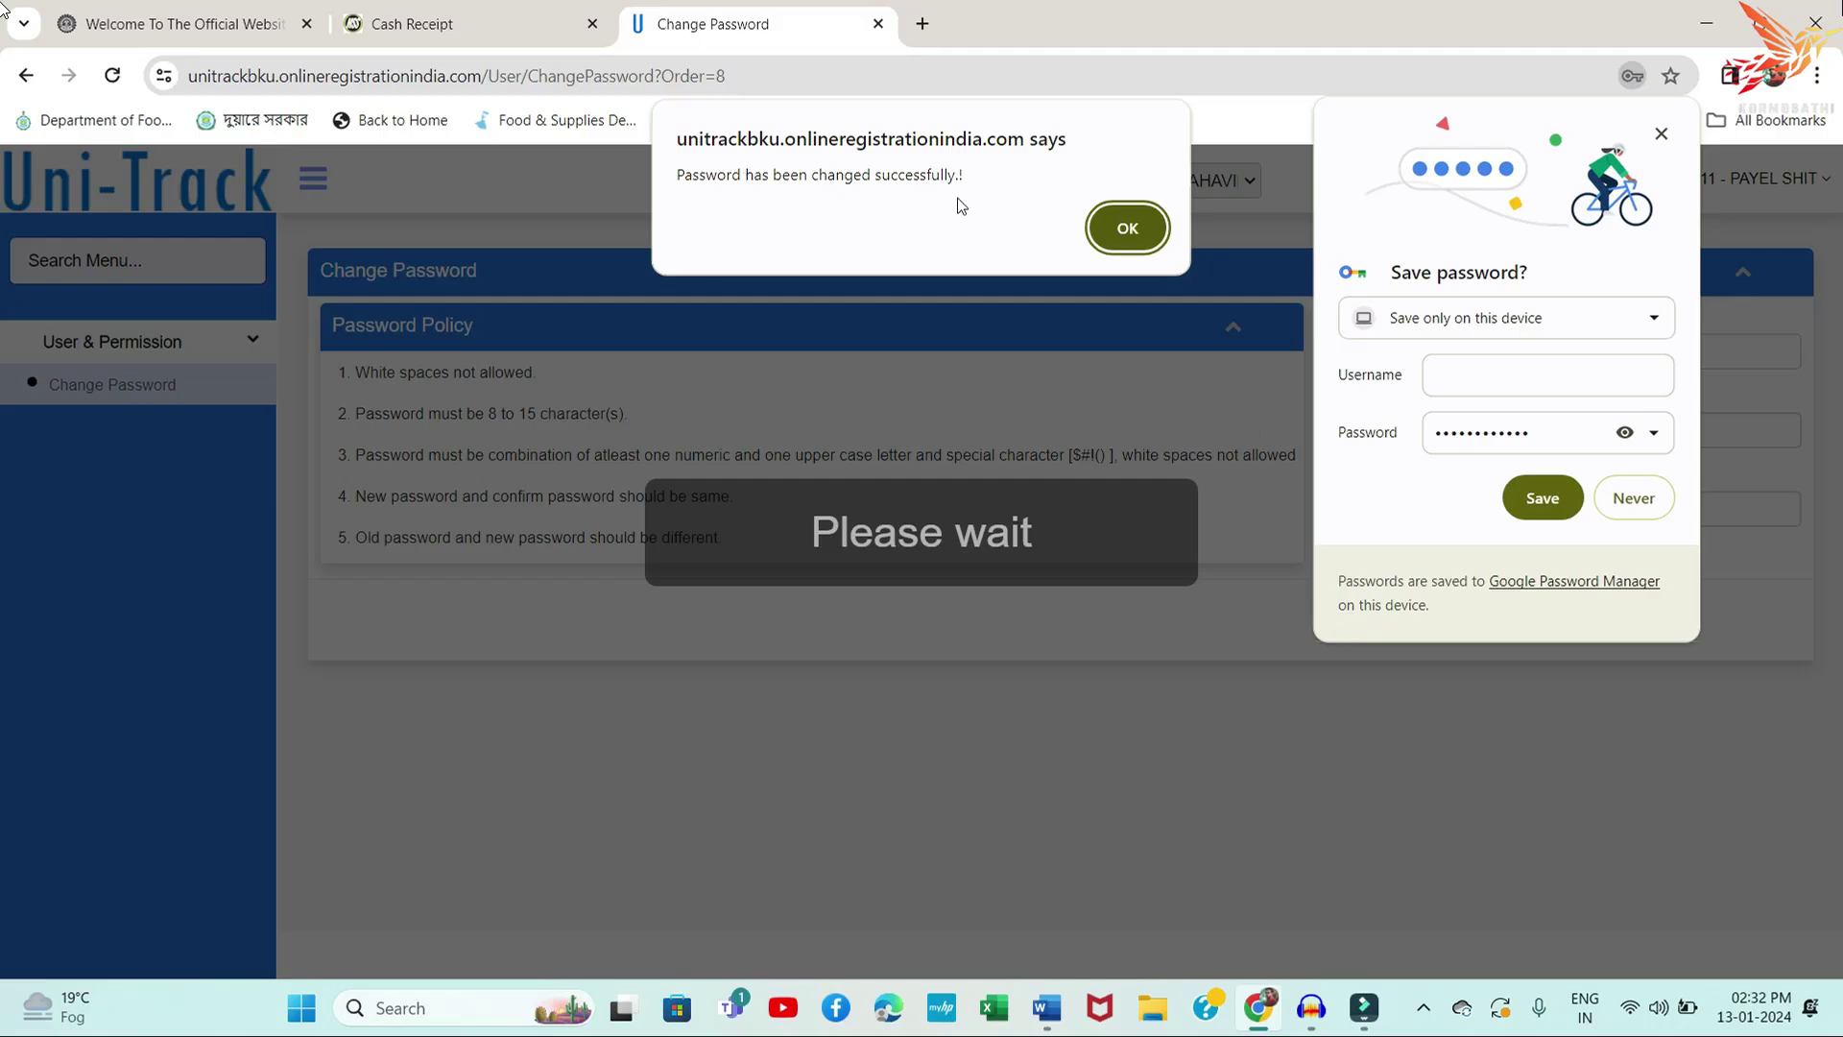
{"action": "left_click", "coordinate": [1150, 225]}
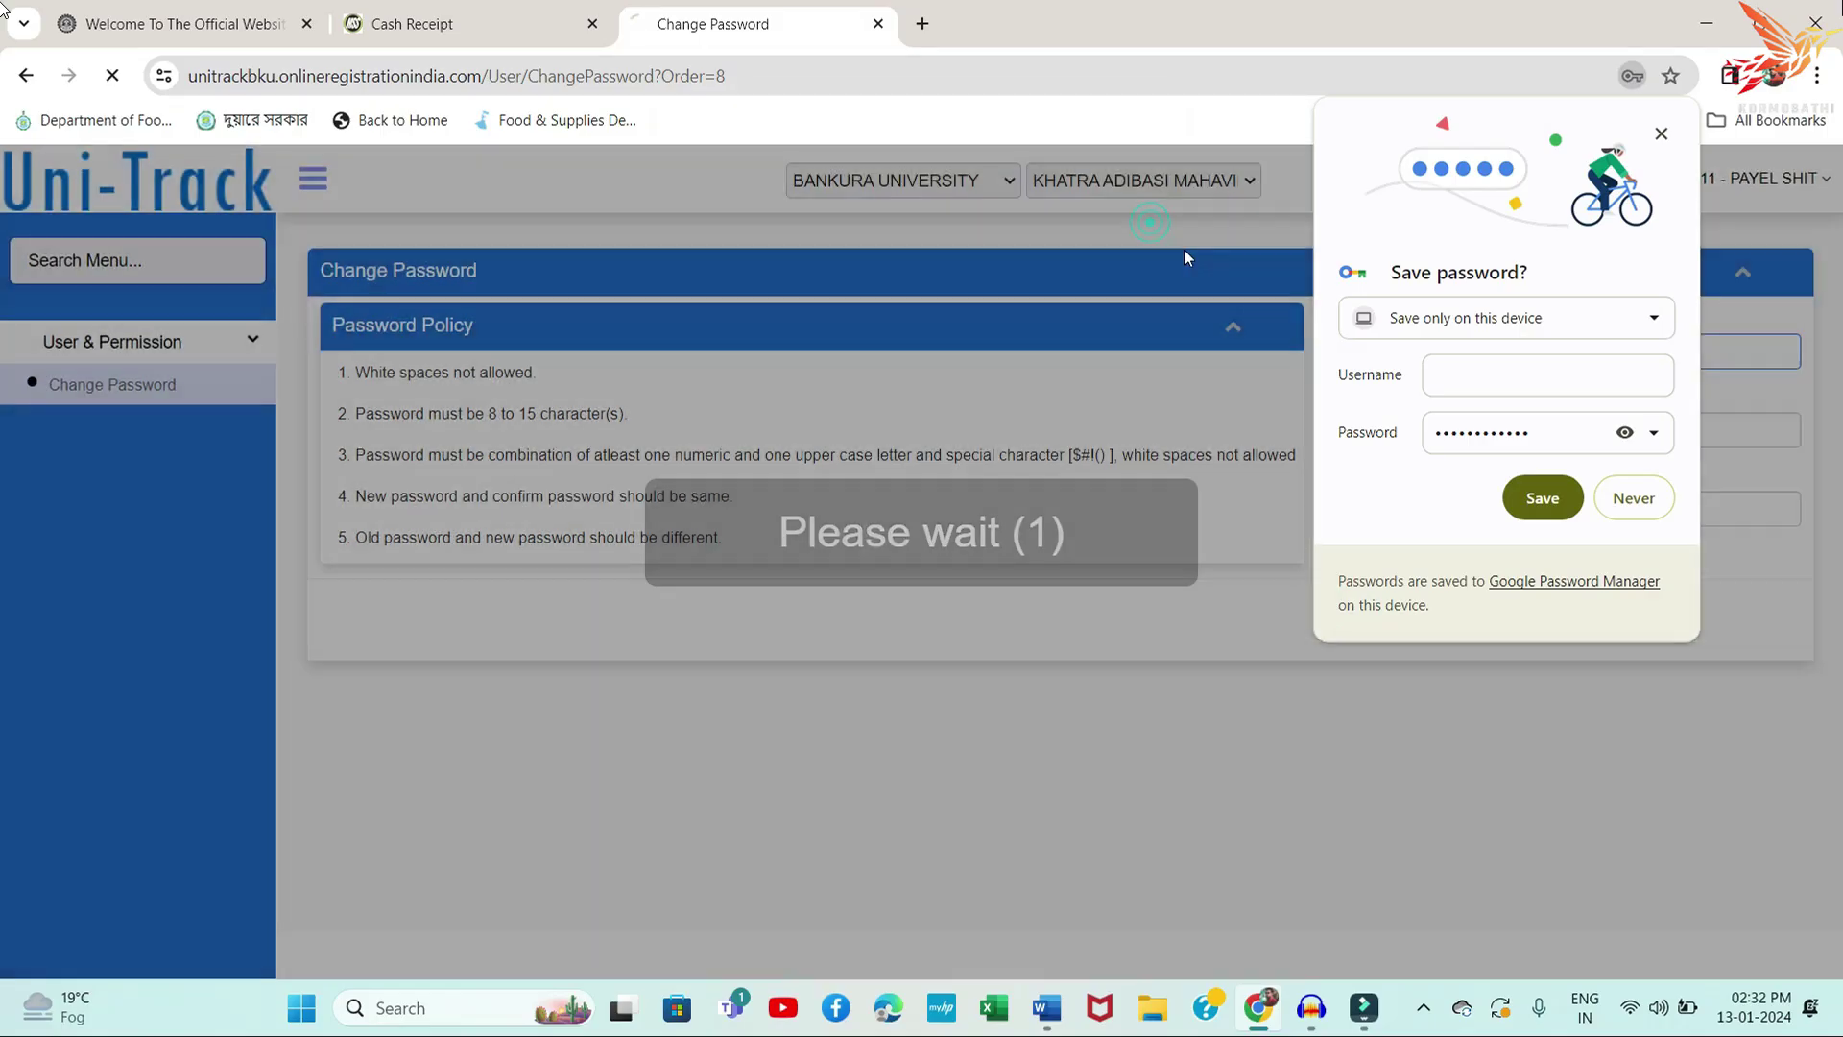
{"action": "left_click", "coordinate": [1632, 496]}
Log in to Uni-Track again with the student's UID and the new account password
{"action": "left_click", "coordinate": [1370, 453]}
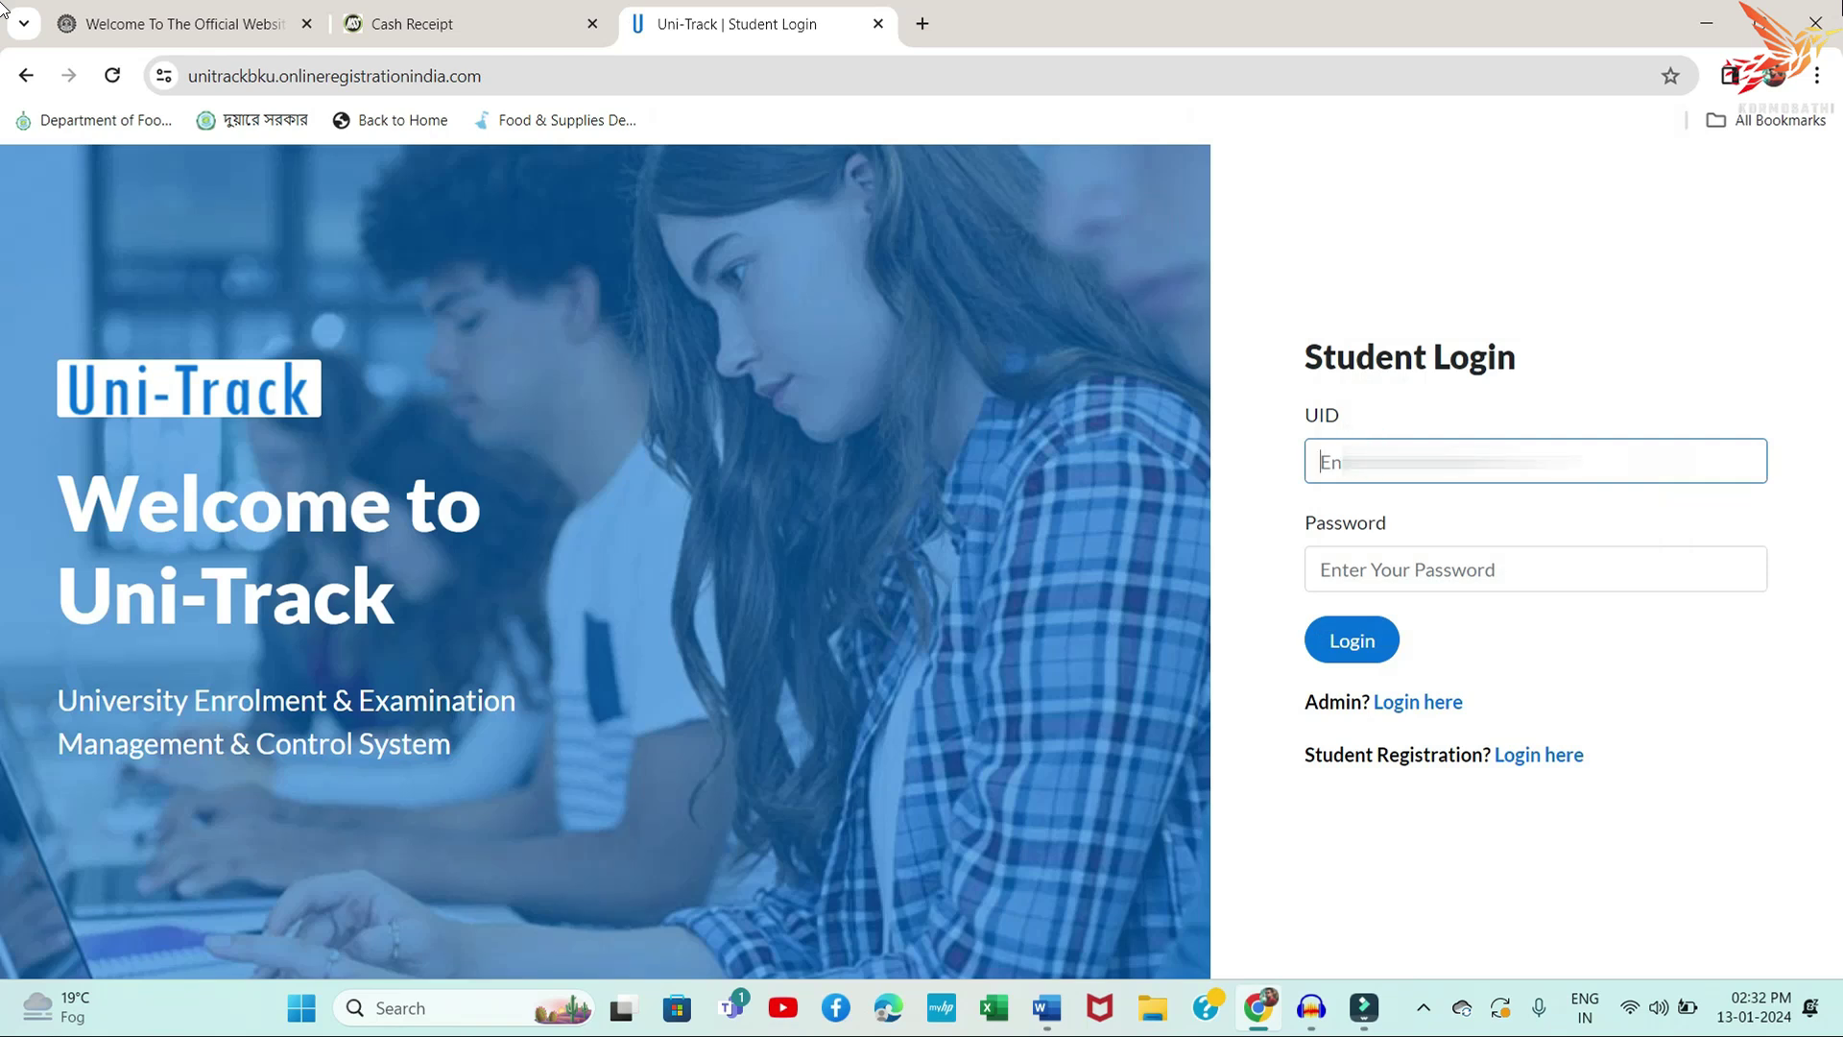
{"action": "type", "text": "21"}
{"action": "left_click", "coordinate": [1397, 579]}
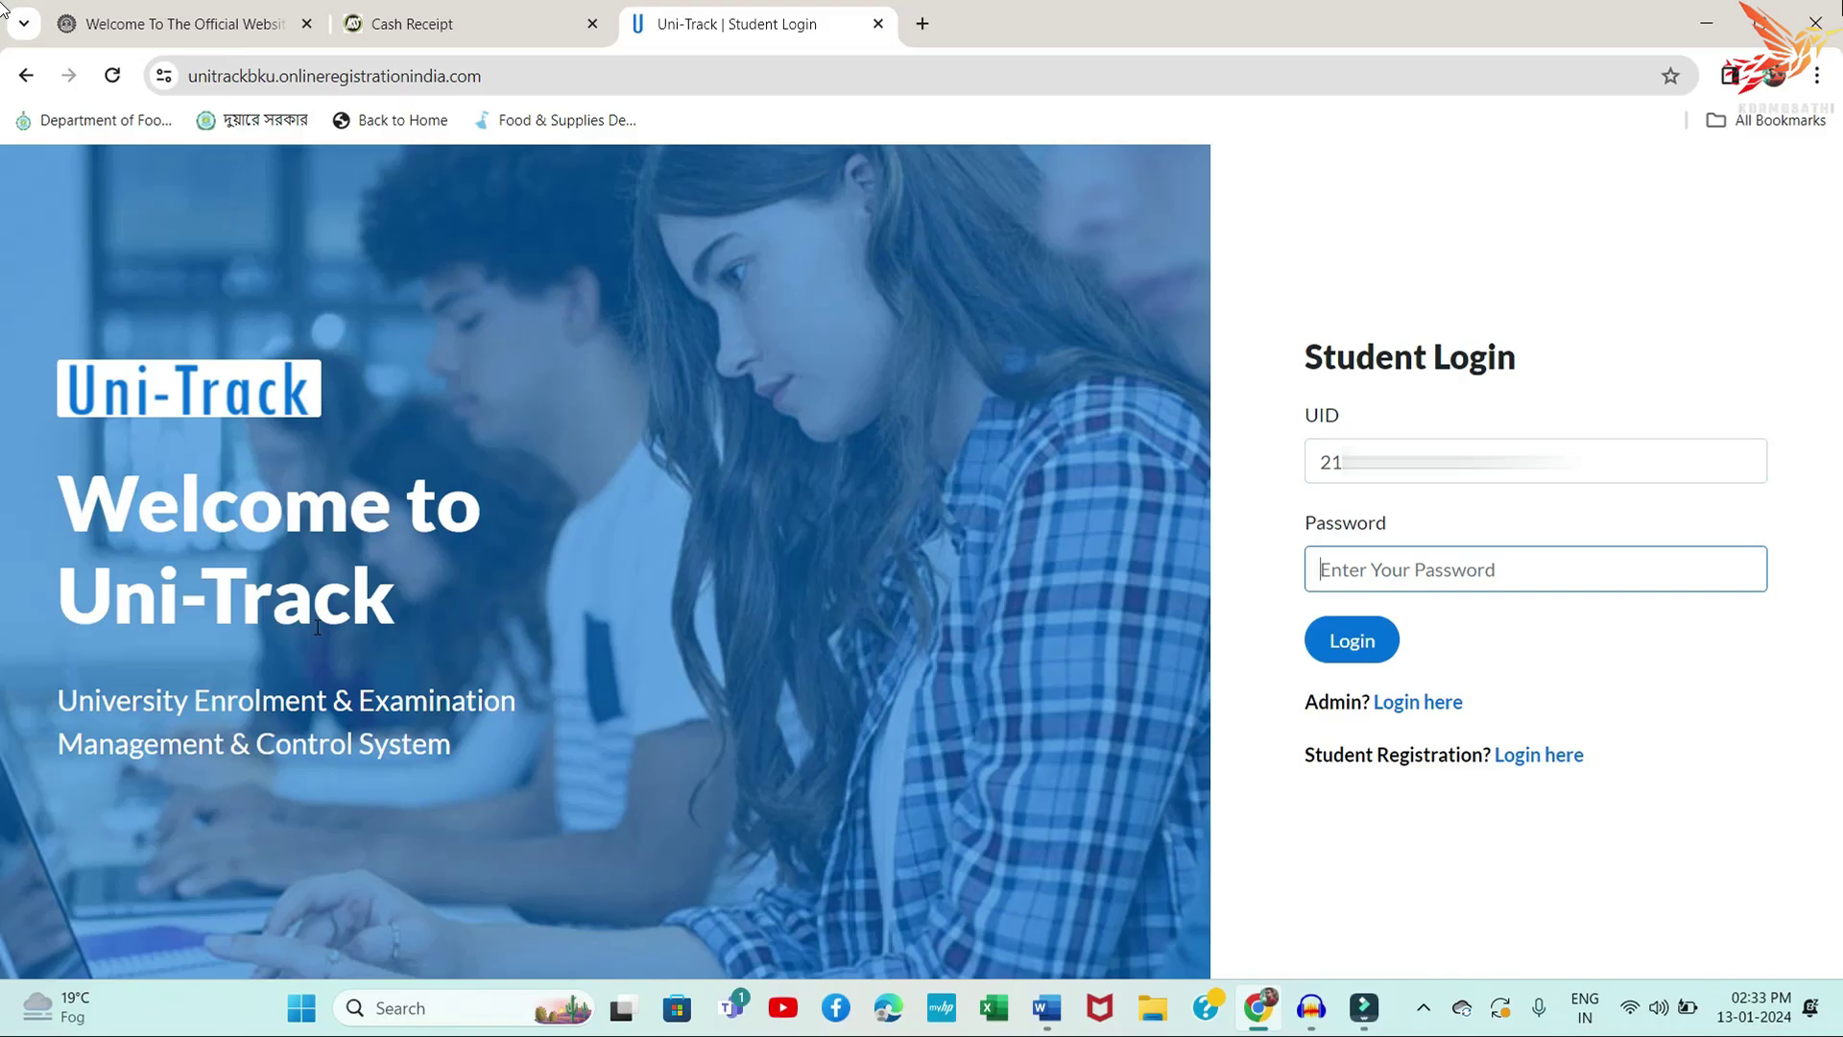
{"action": "type", "text": "•••••"}
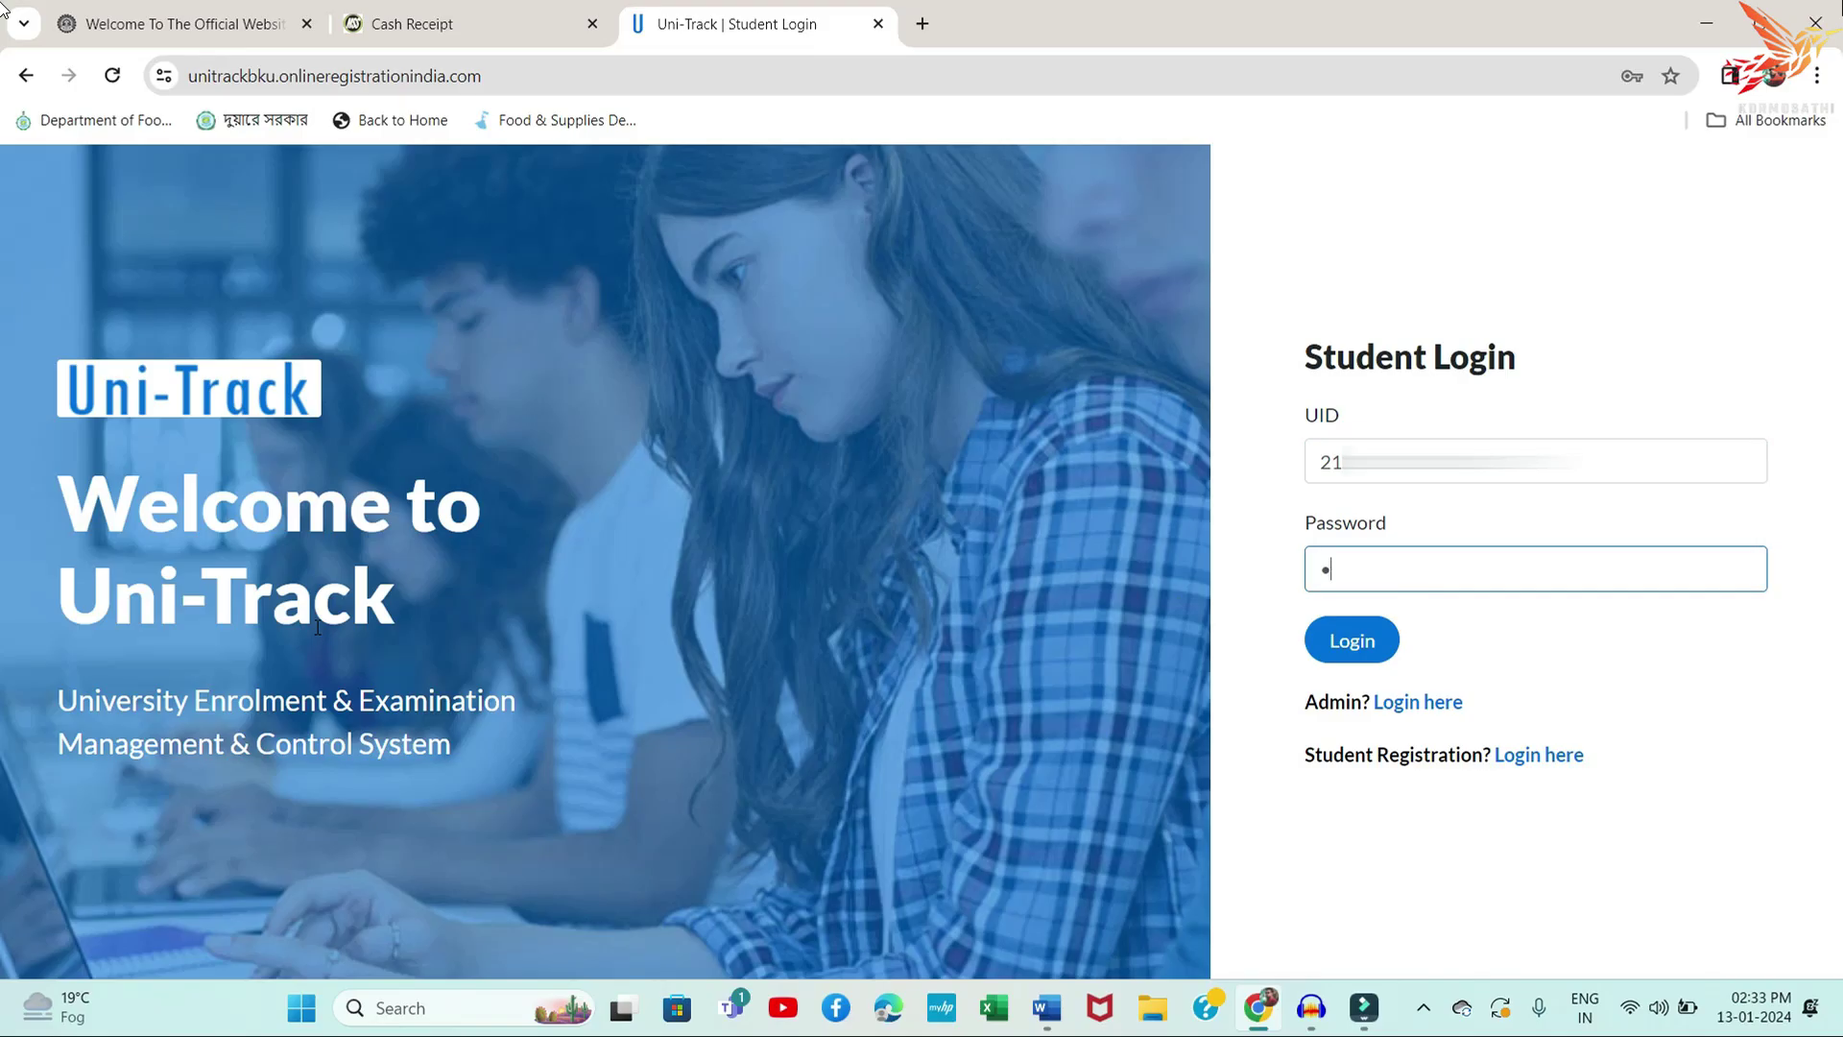
{"action": "type", "text": "•••••••"}
{"action": "left_click", "coordinate": [1326, 646]}
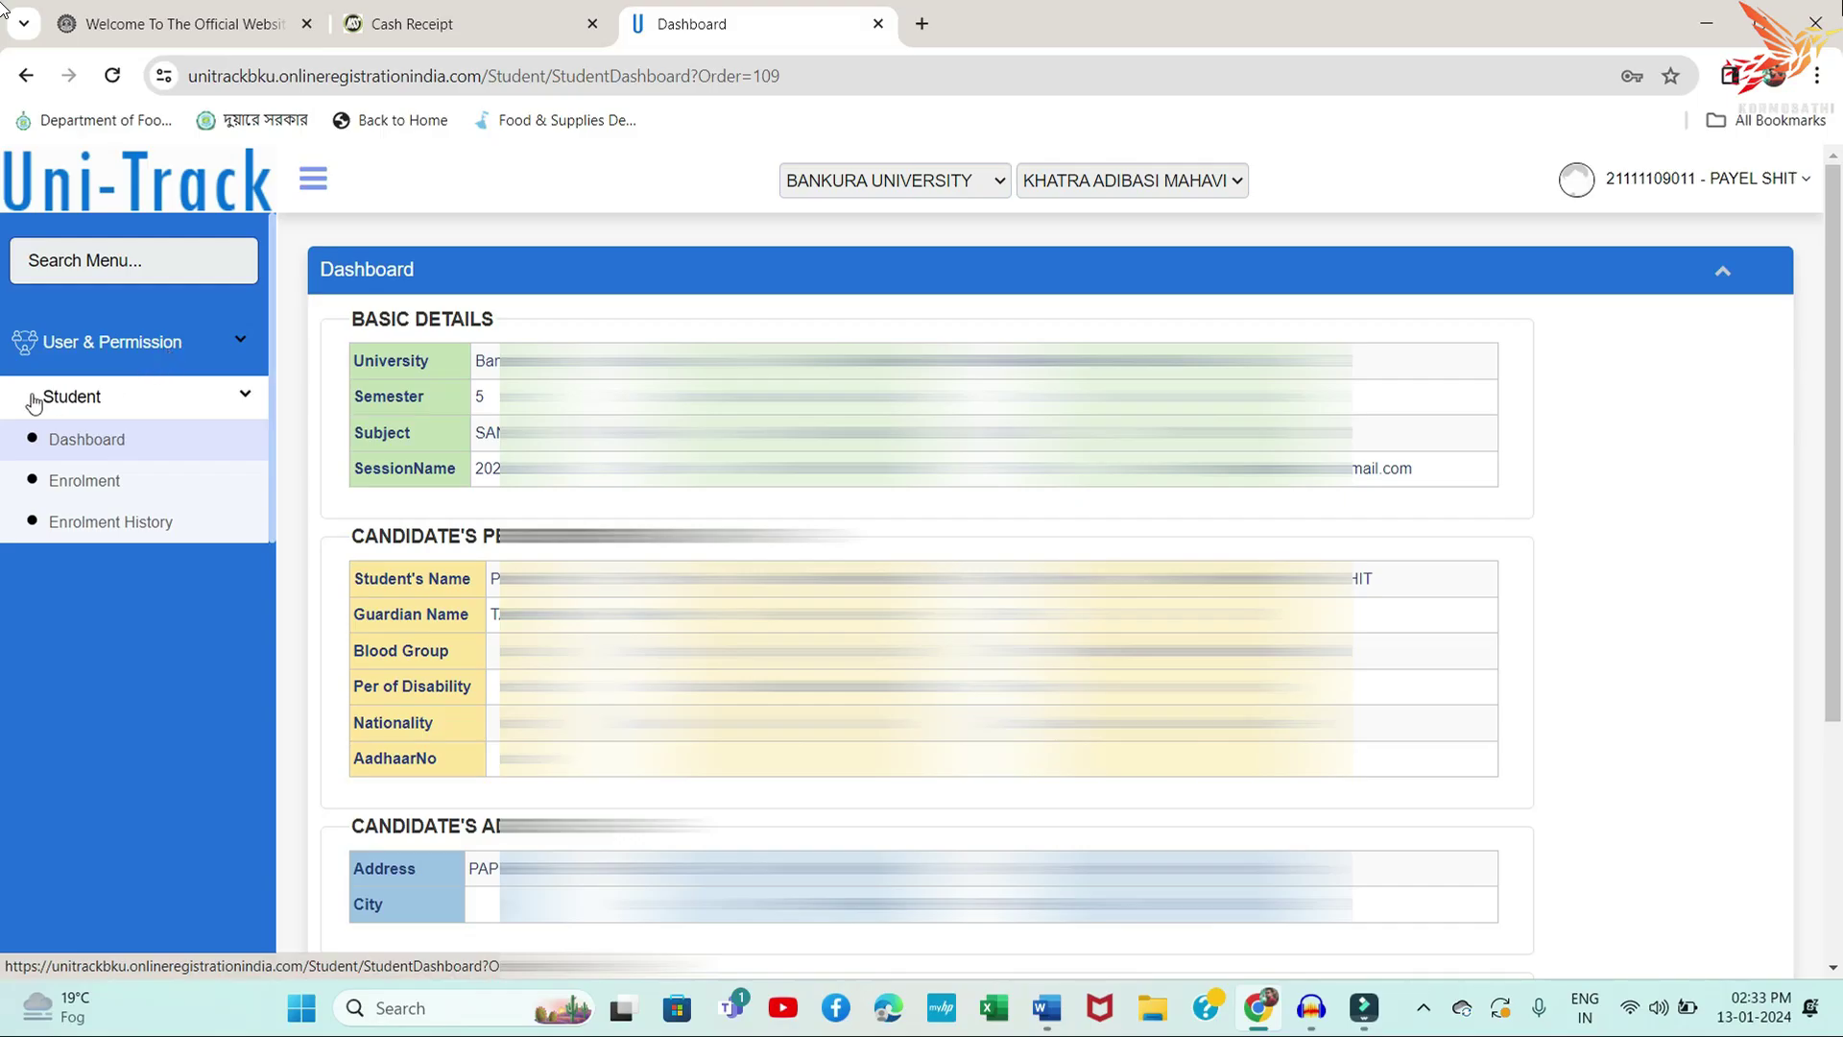
Open the student's enrolment record for paper selection and paste in the student's ABC ID
{"action": "left_click", "coordinate": [111, 482]}
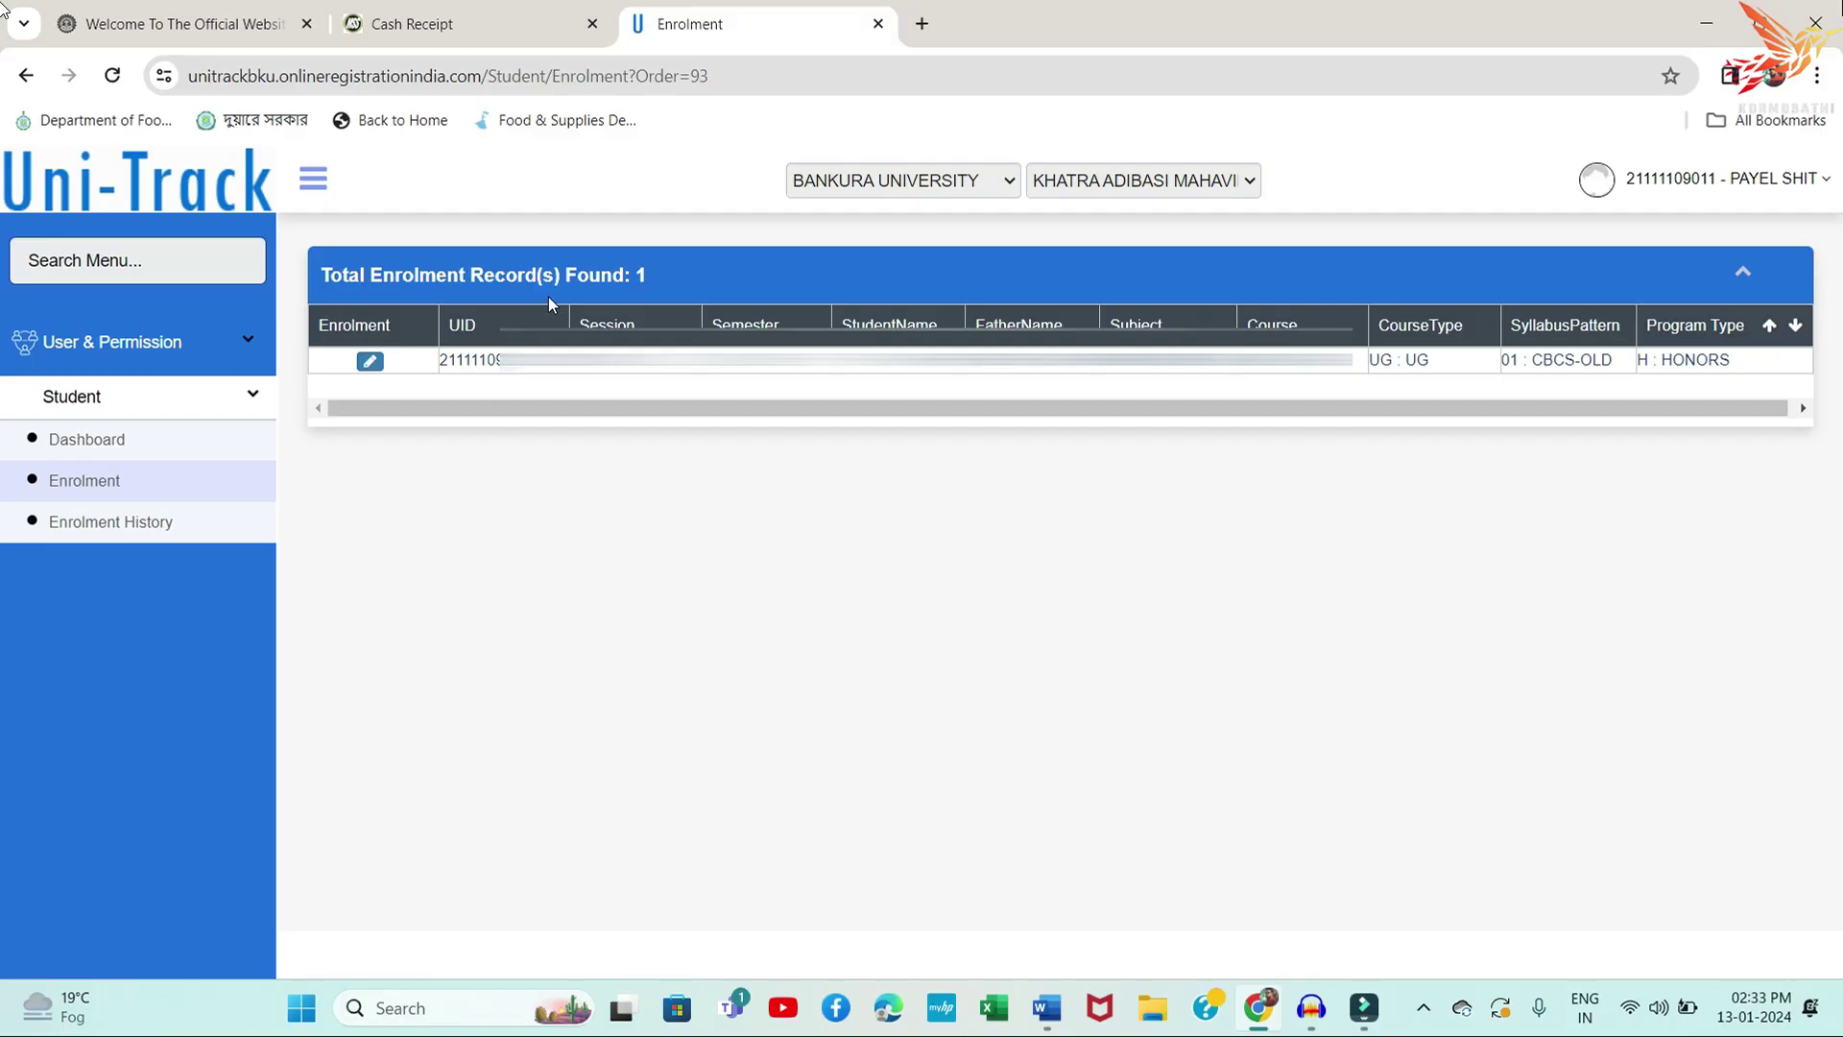
{"action": "left_click", "coordinate": [370, 363]}
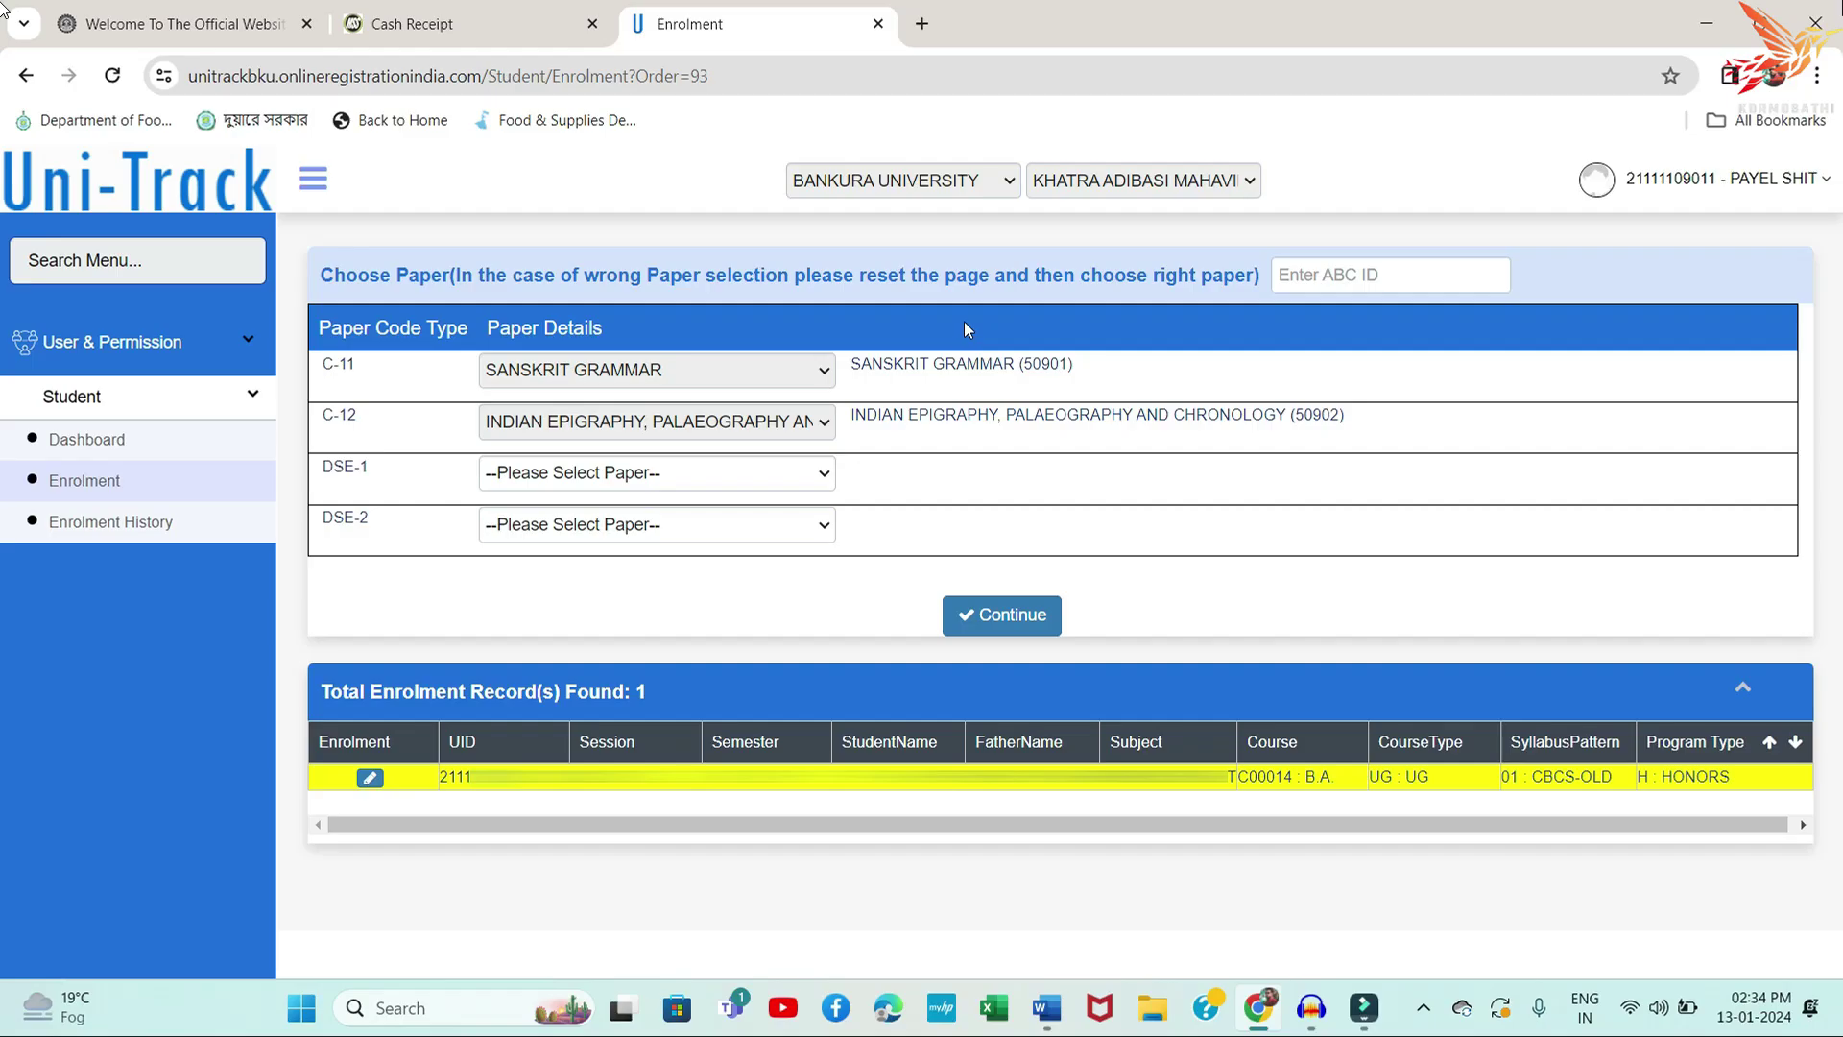
{"action": "left_click", "coordinate": [1328, 270]}
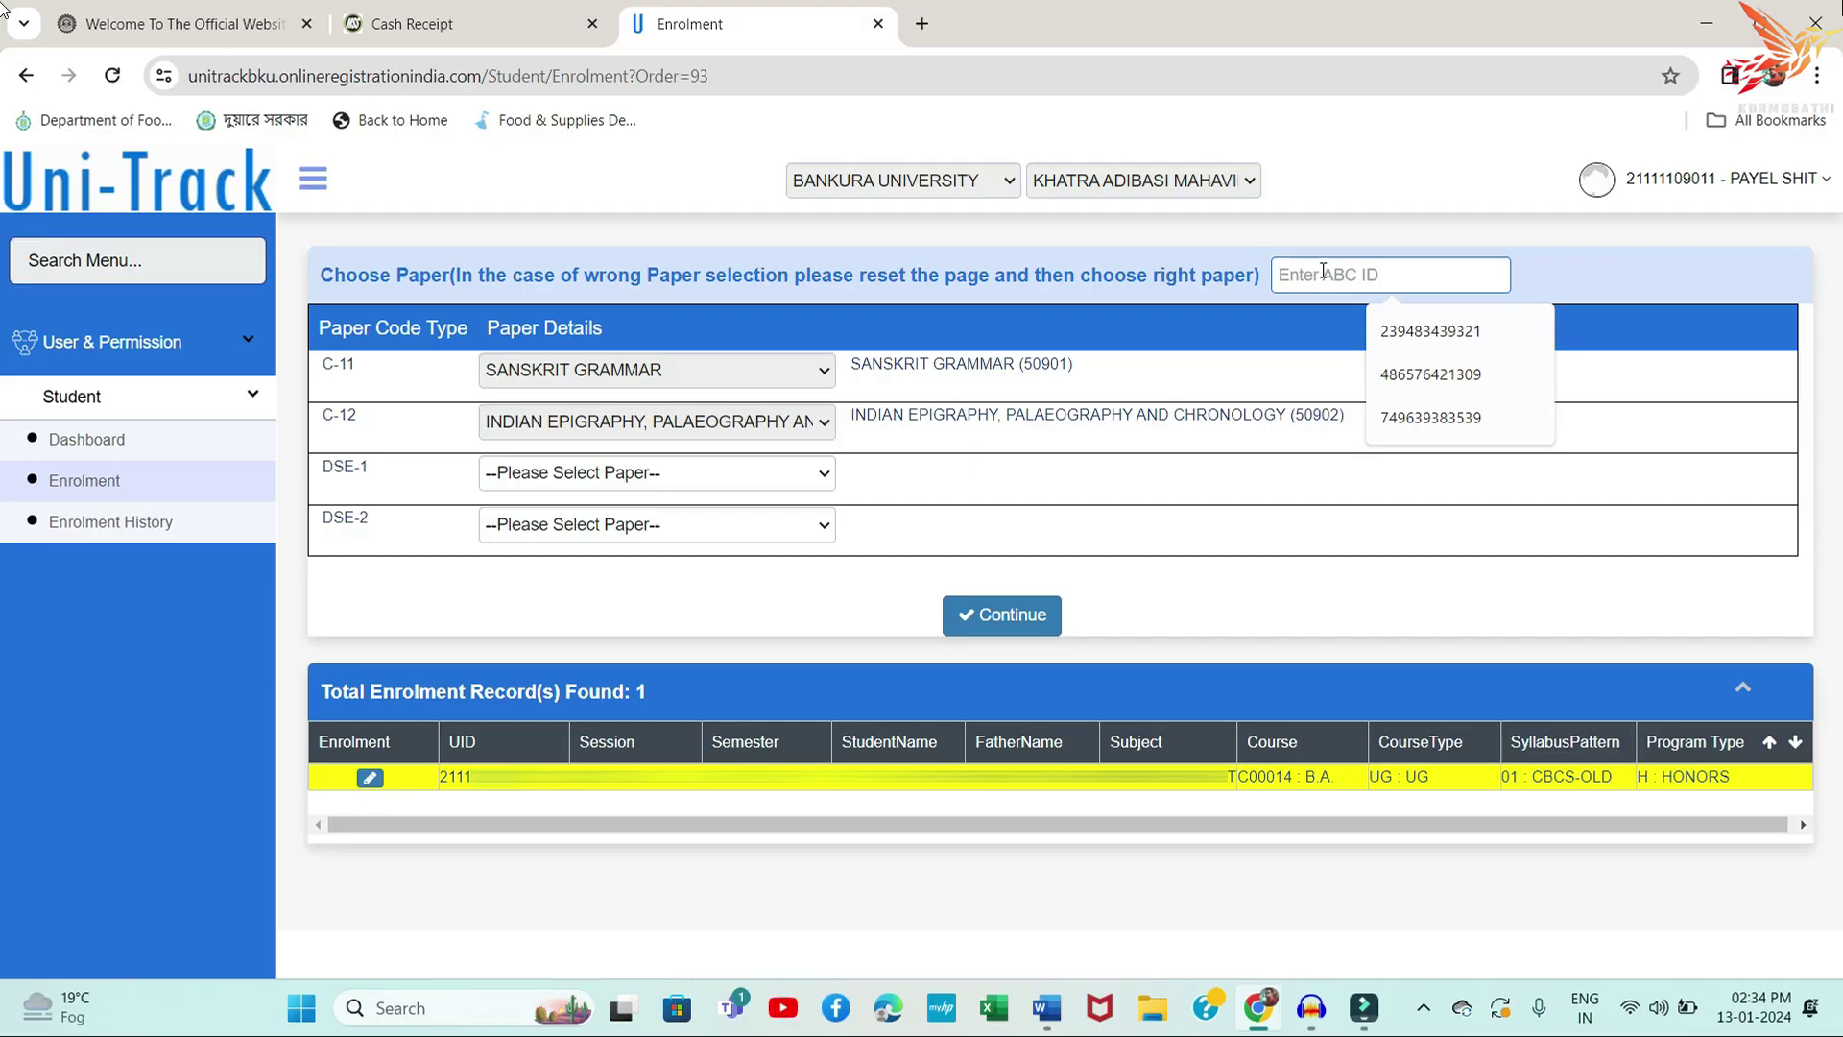
{"action": "key", "text": "ctrl+v"}
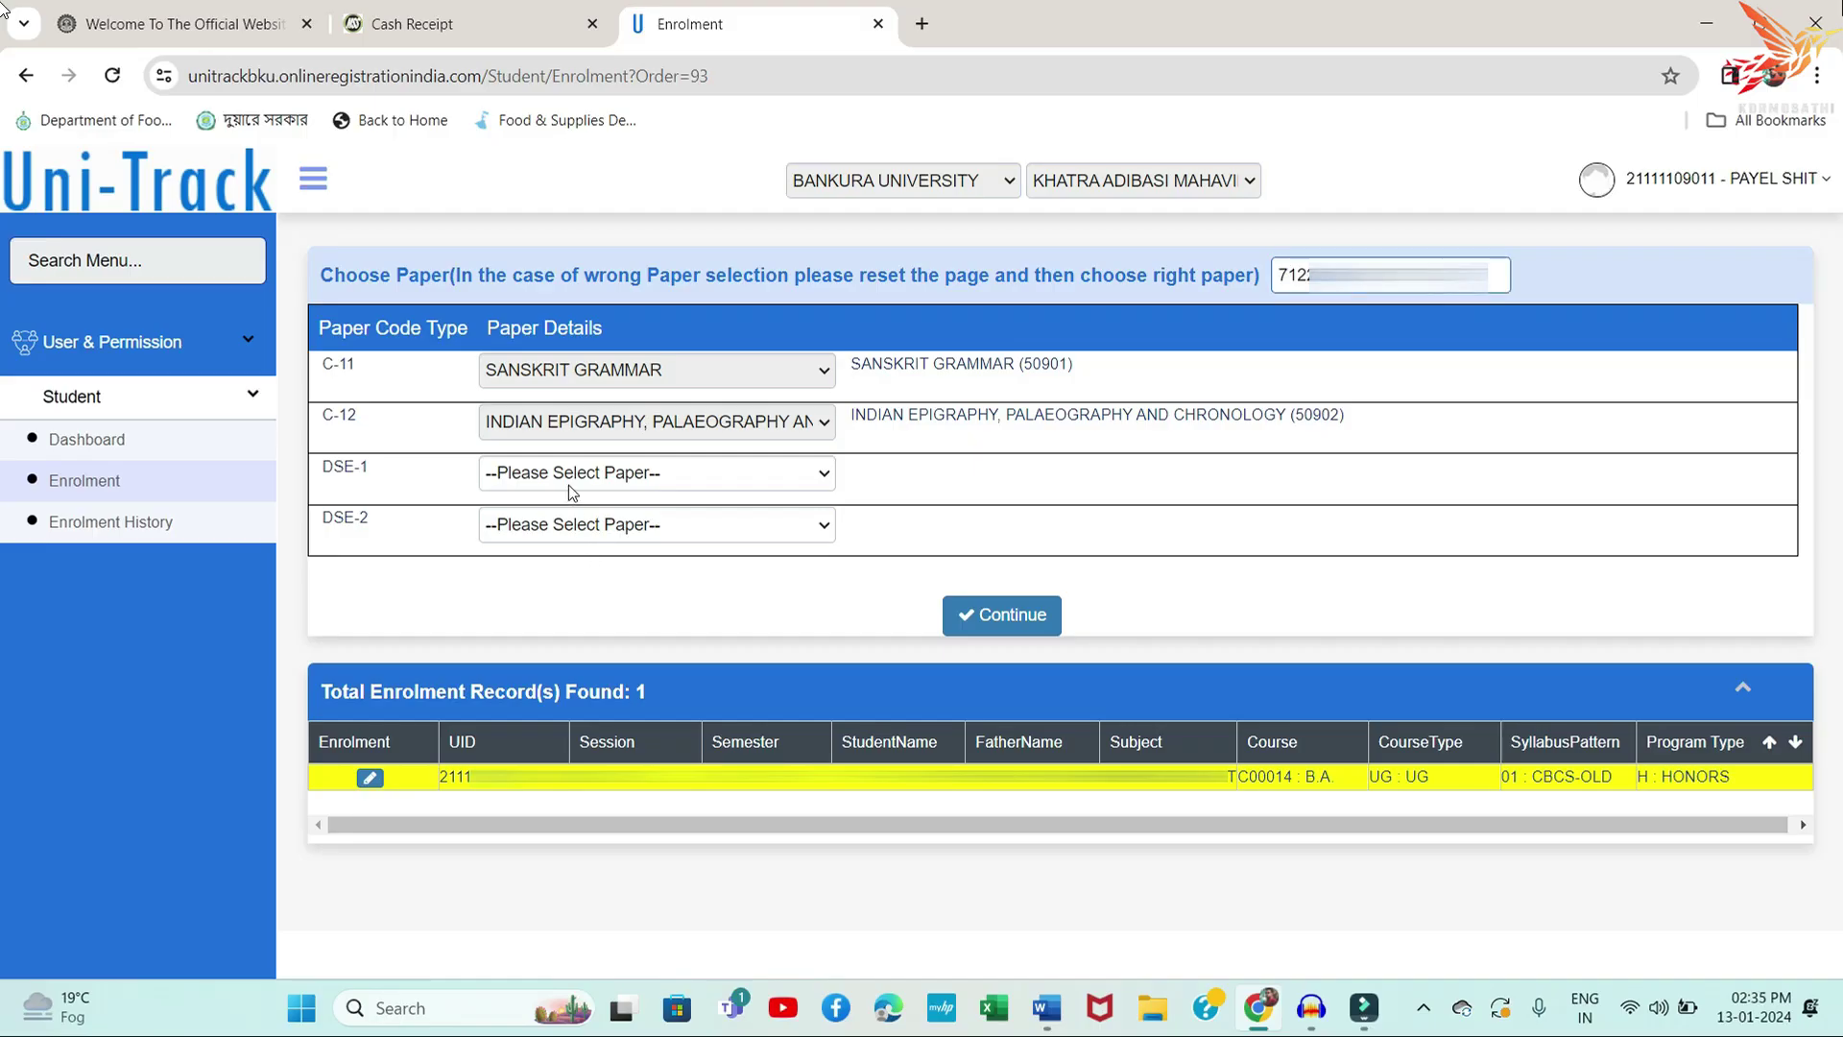
Choose KAVYA as the paper for both DSE-1 and DSE-2
{"action": "left_click", "coordinate": [565, 472]}
{"action": "left_click", "coordinate": [565, 521]}
{"action": "left_click", "coordinate": [564, 520]}
{"action": "left_click", "coordinate": [556, 582]}
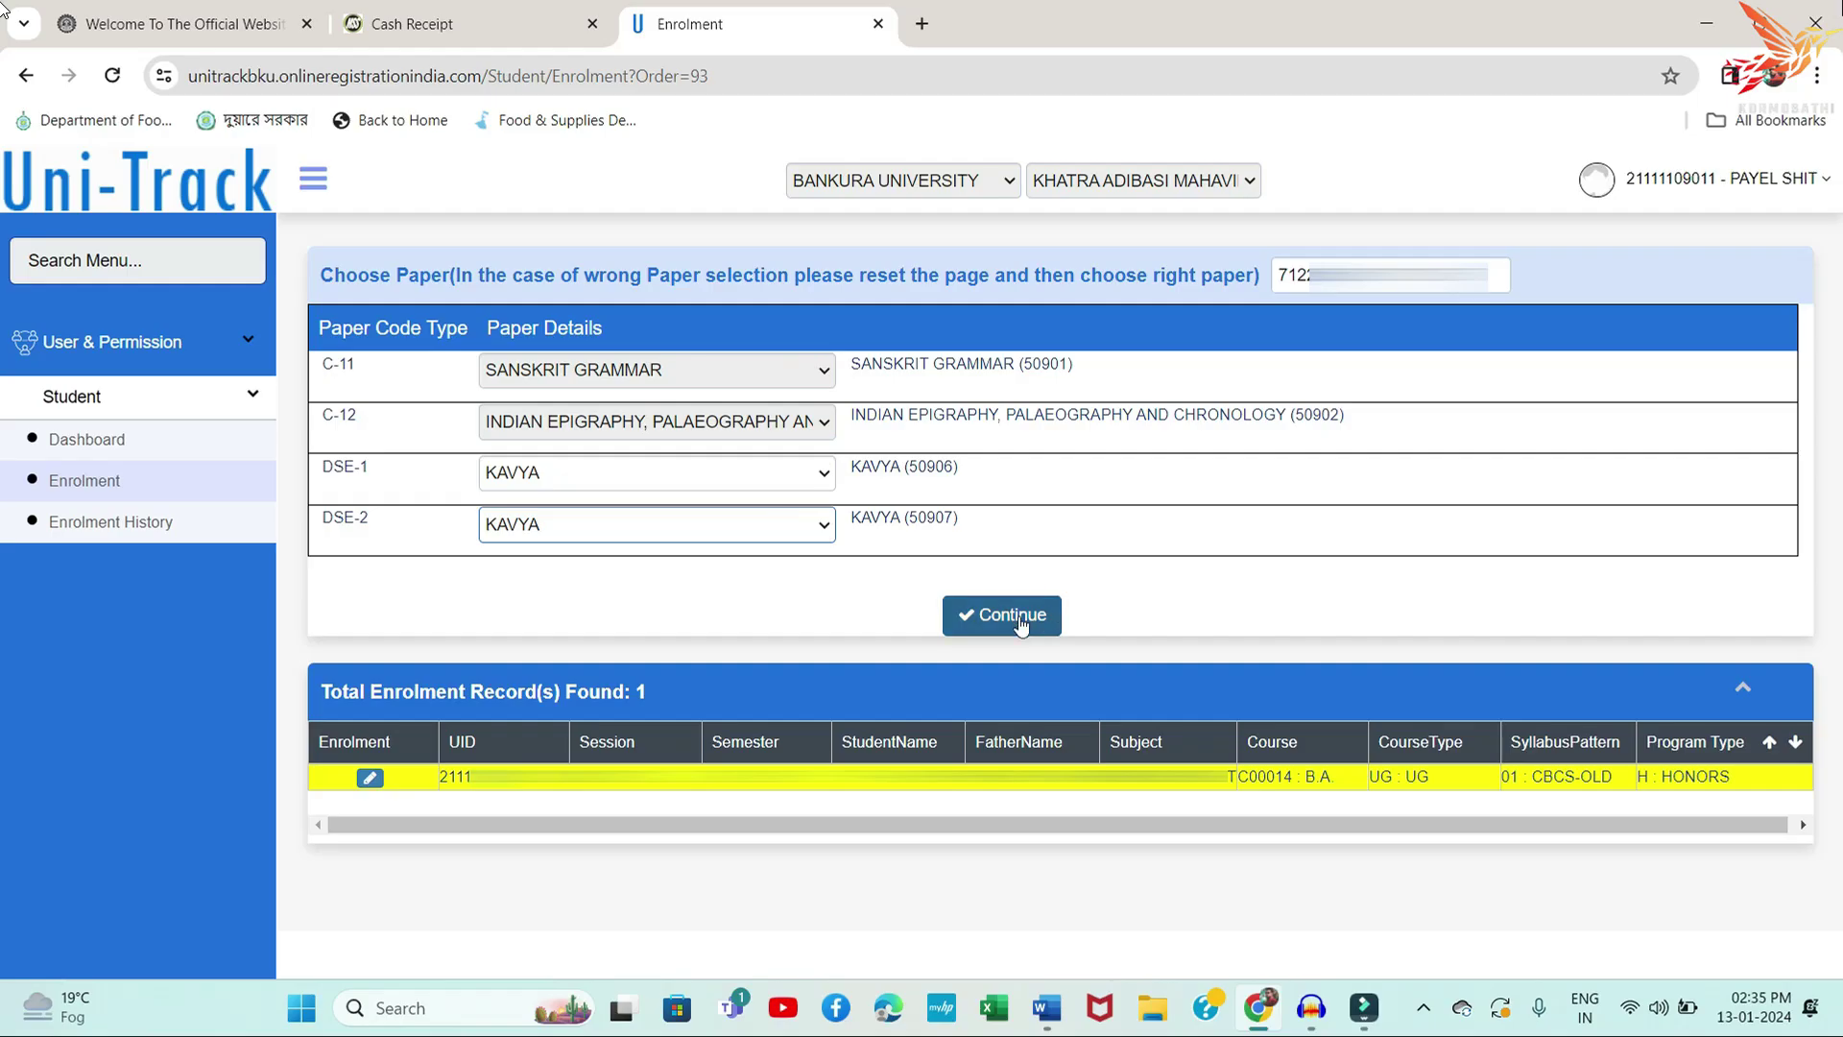
Continue to the enrolment preview, then confirm, save and submit the enrolment, acknowledging the final notice
{"action": "left_click", "coordinate": [1018, 616]}
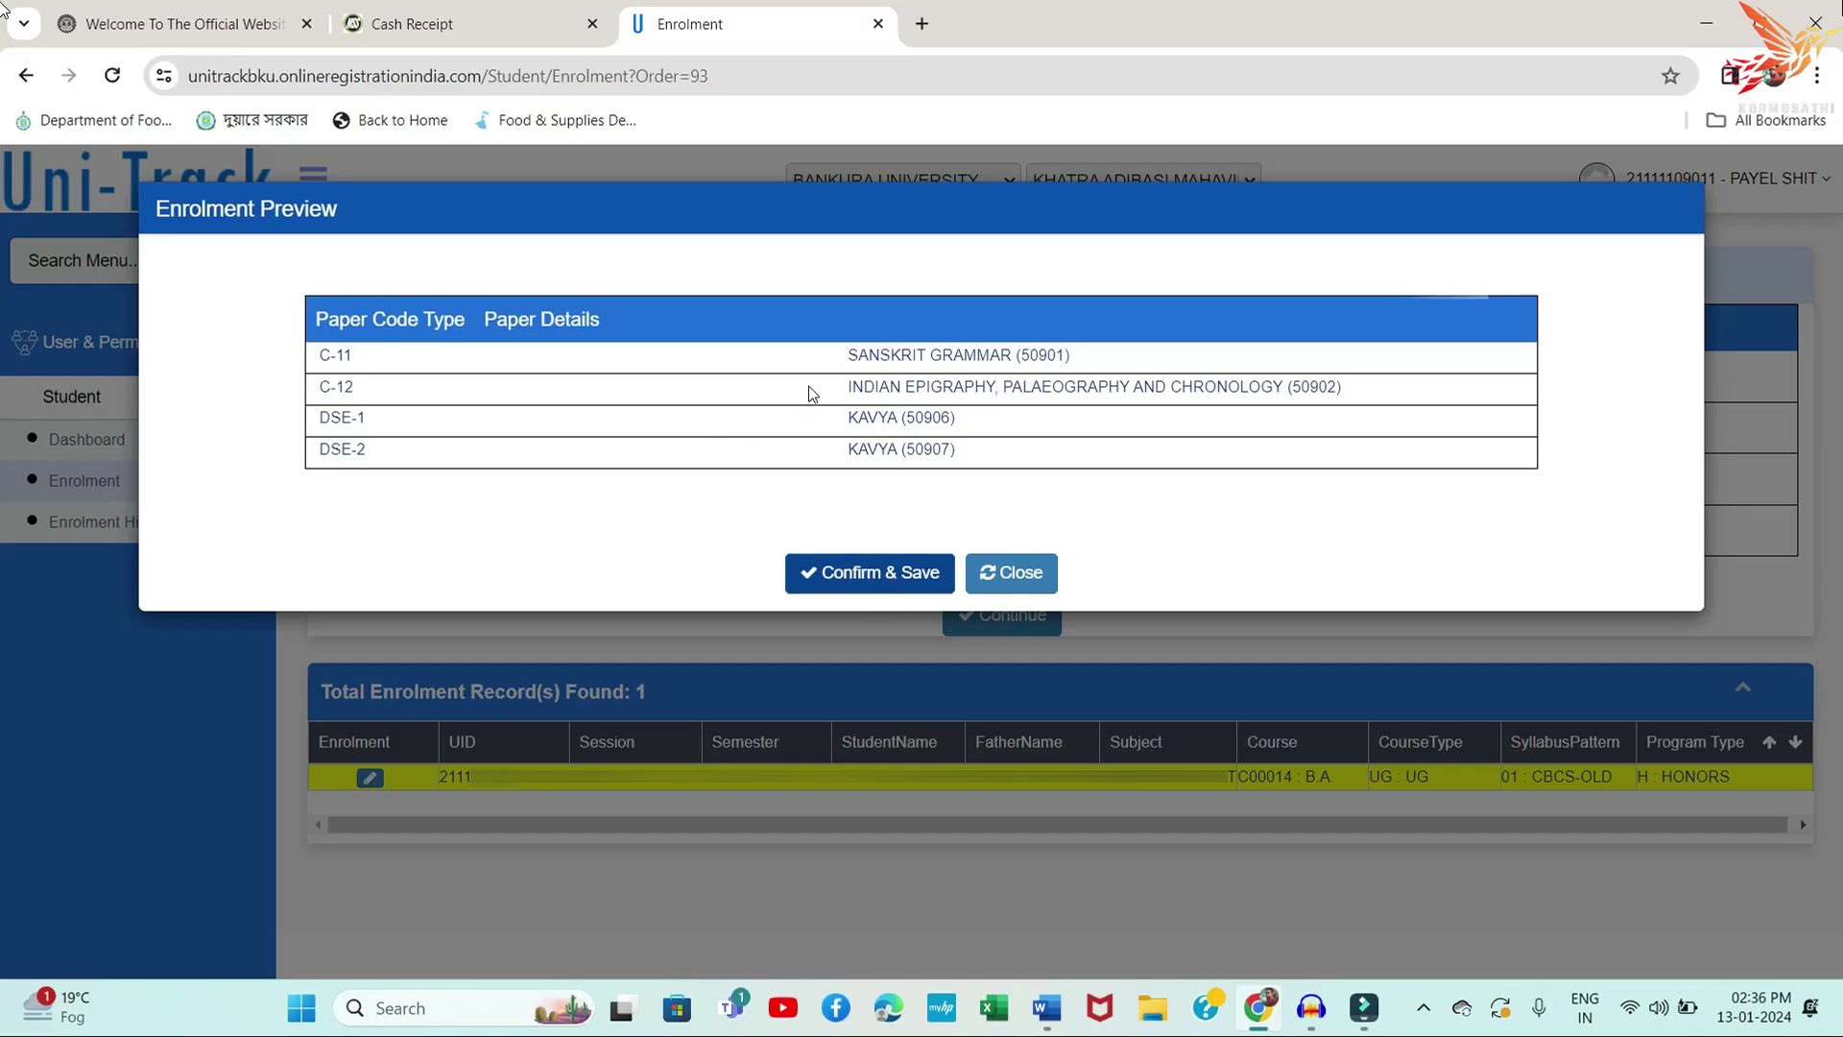
{"action": "left_click", "coordinate": [880, 576]}
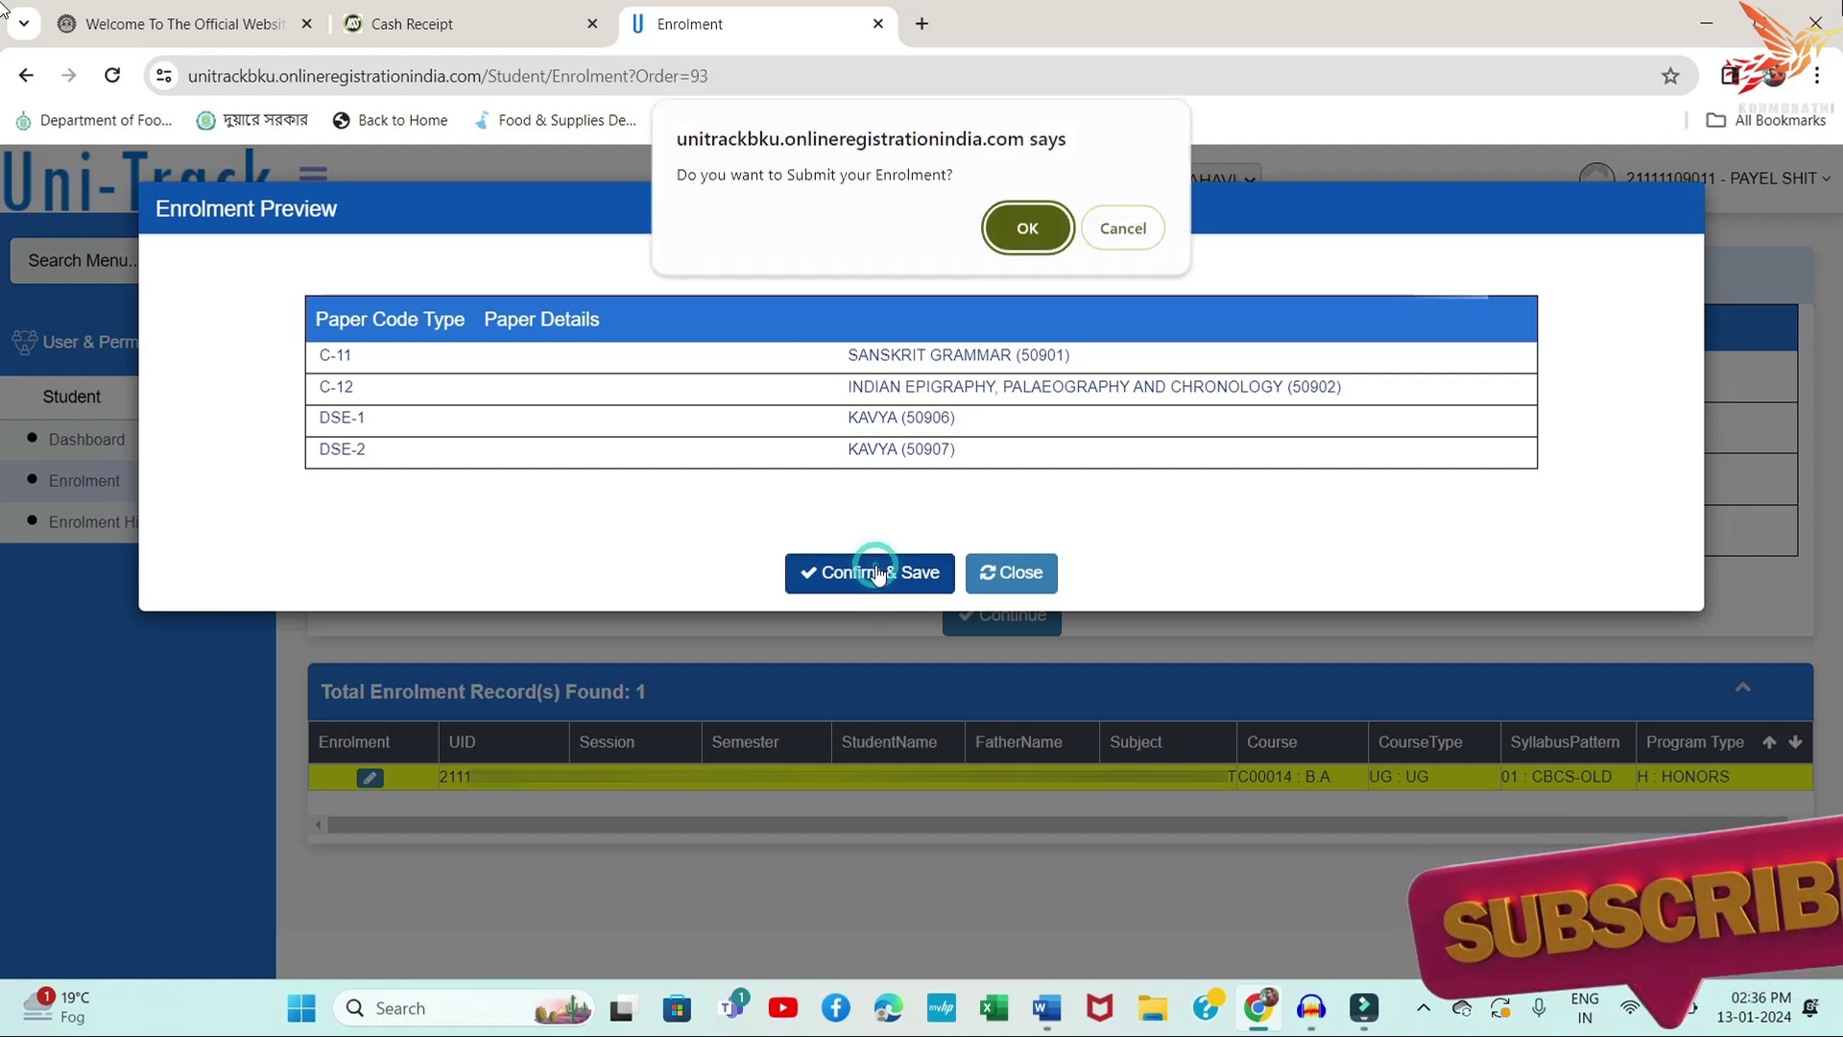
{"action": "left_click", "coordinate": [1001, 228]}
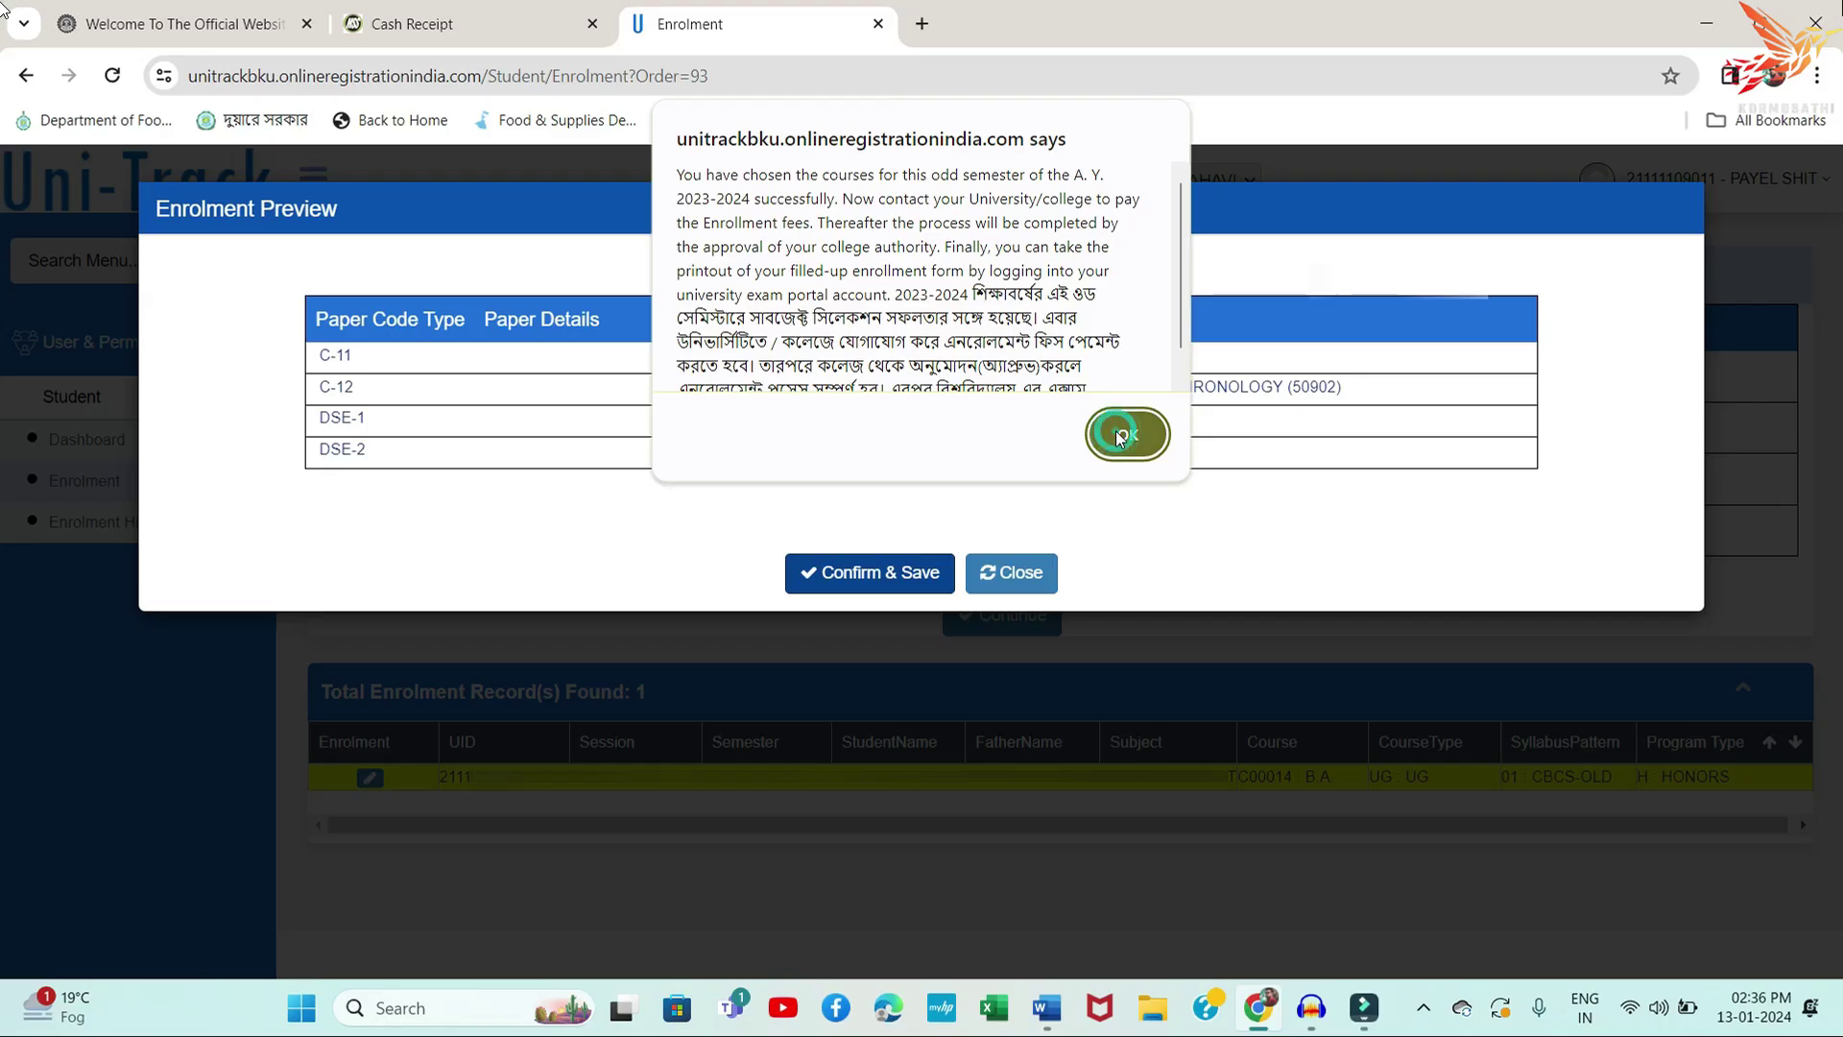
{"action": "left_click", "coordinate": [1118, 437]}
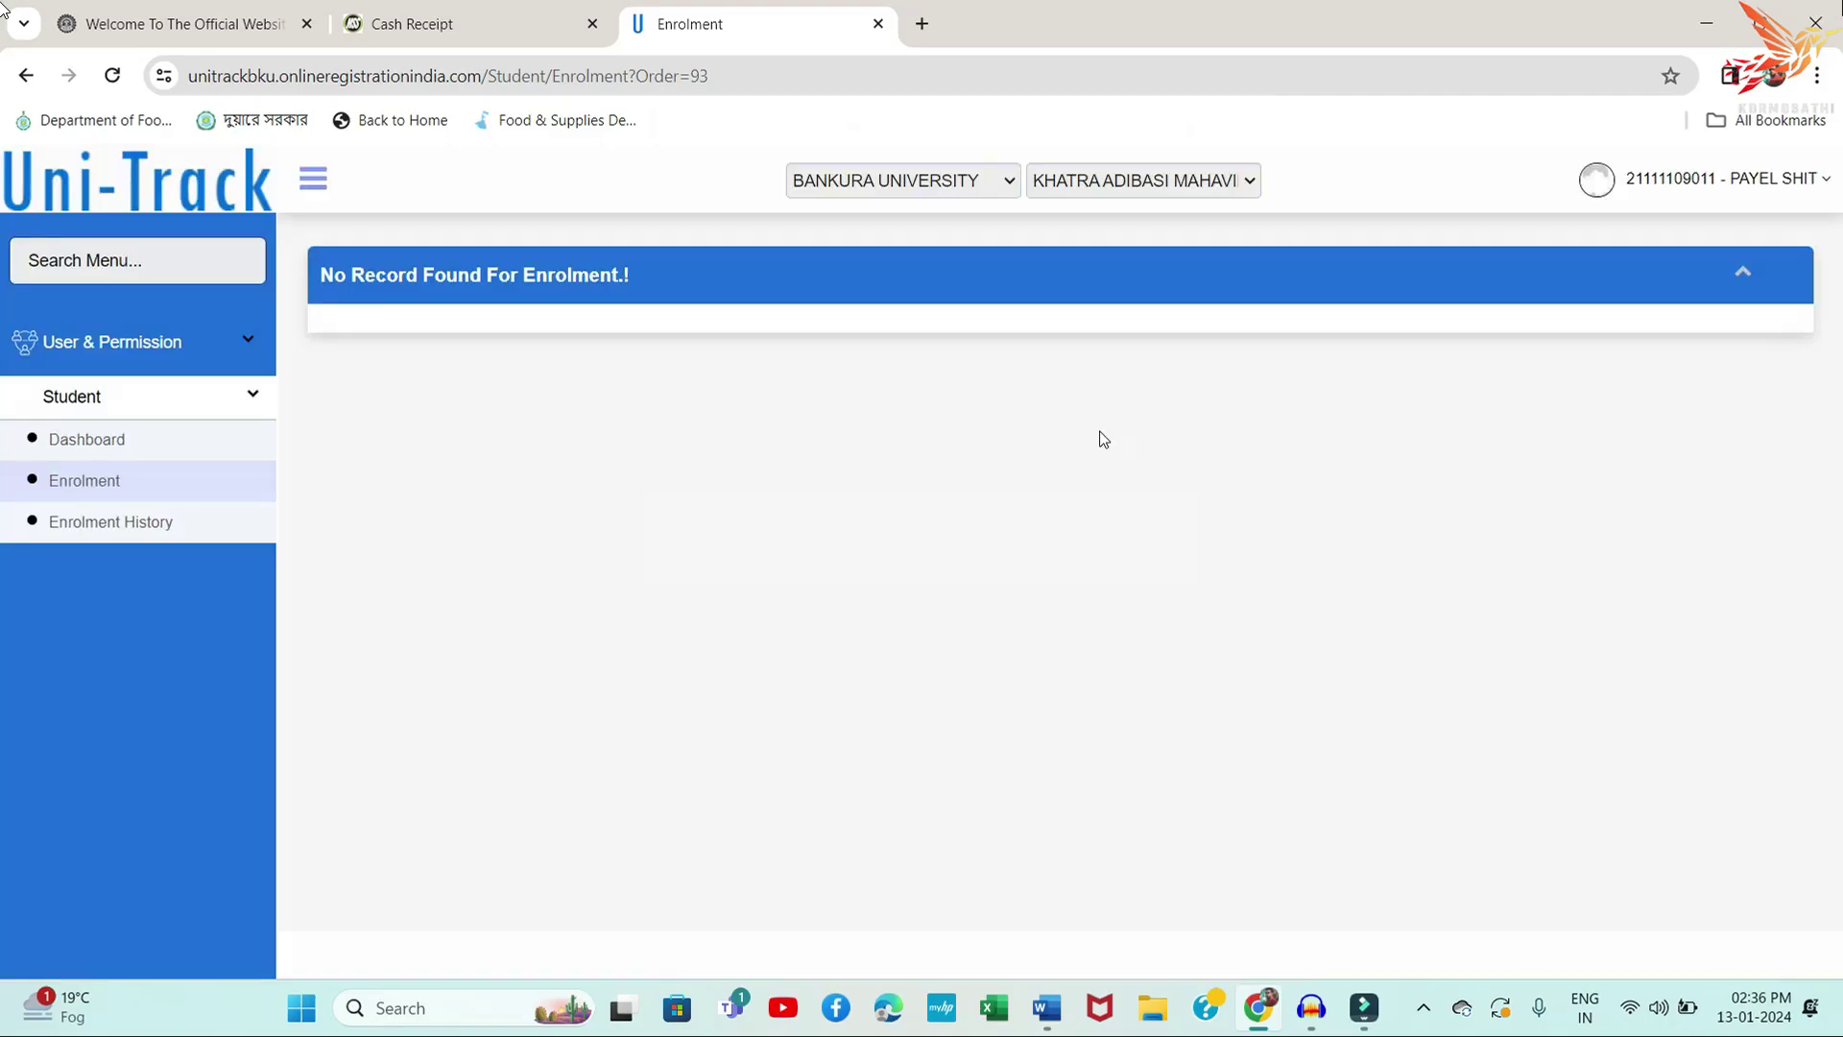
Open the Enrolment History and select the student's Bankura University record to check the submitted enrolment
{"action": "left_click", "coordinate": [157, 526]}
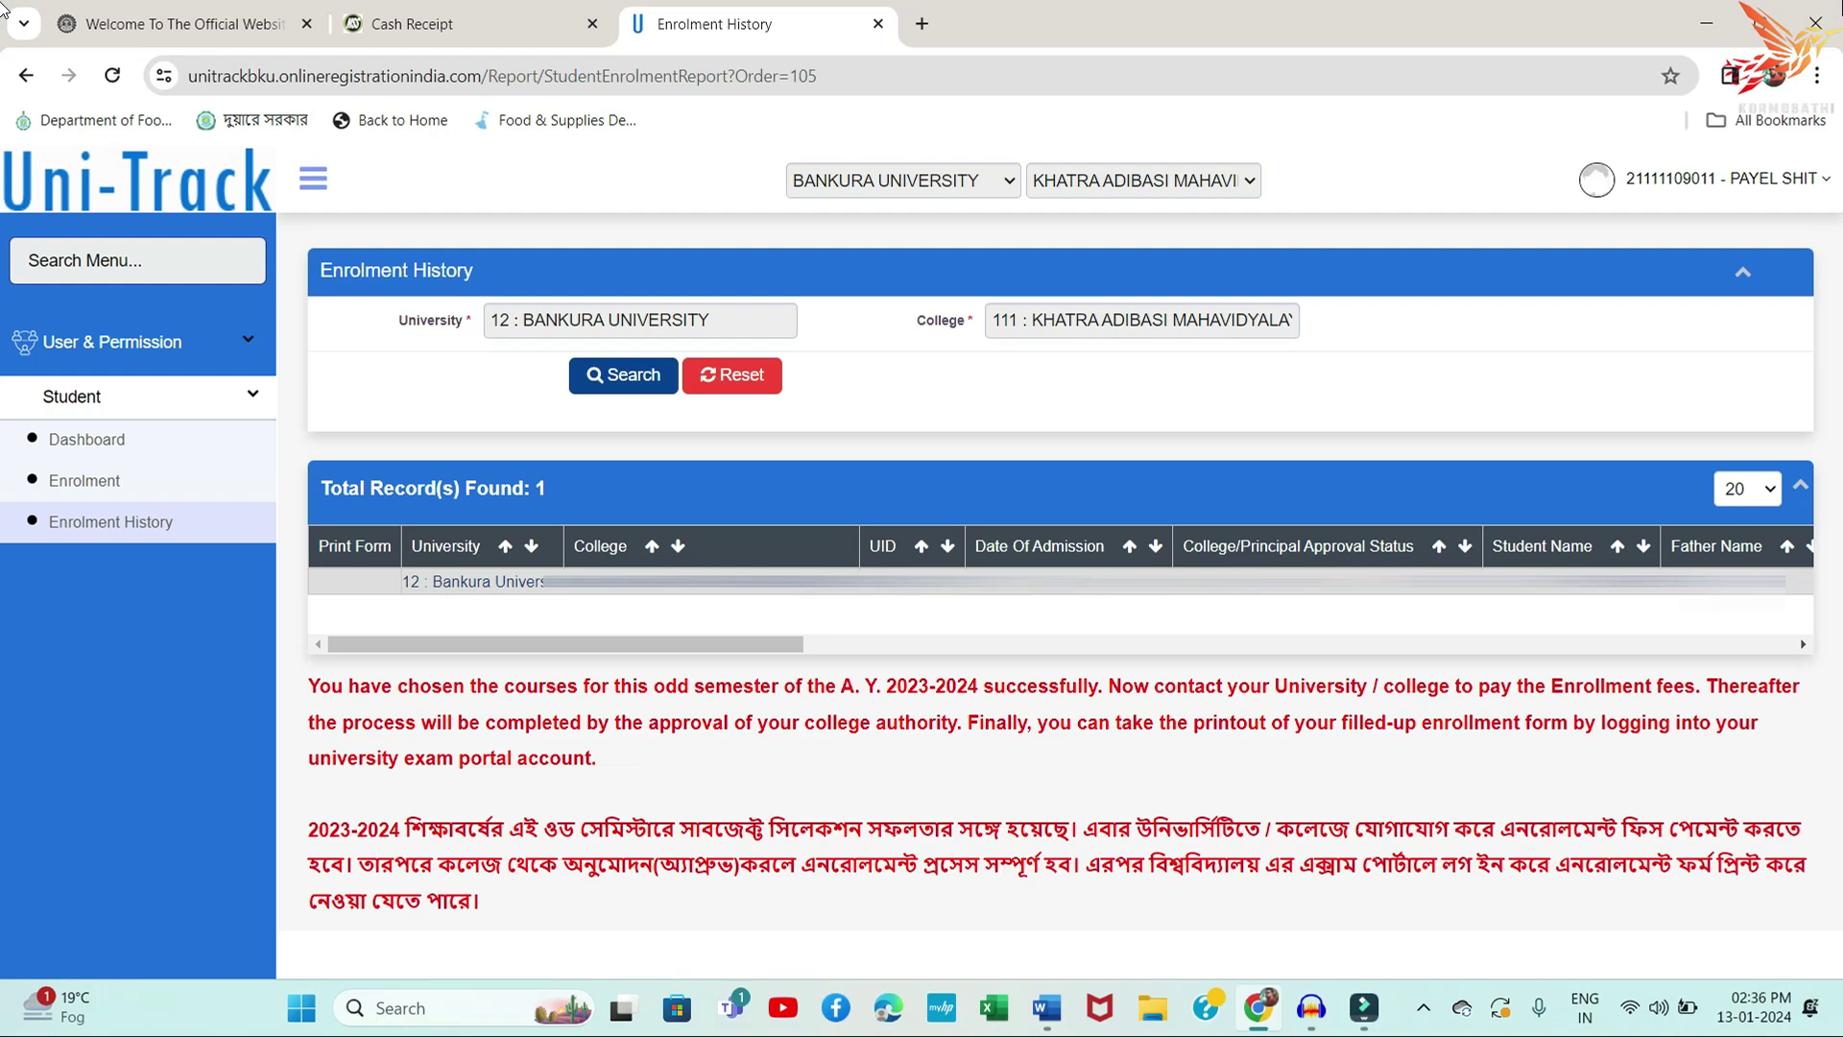
{"action": "left_click", "coordinate": [1190, 581]}
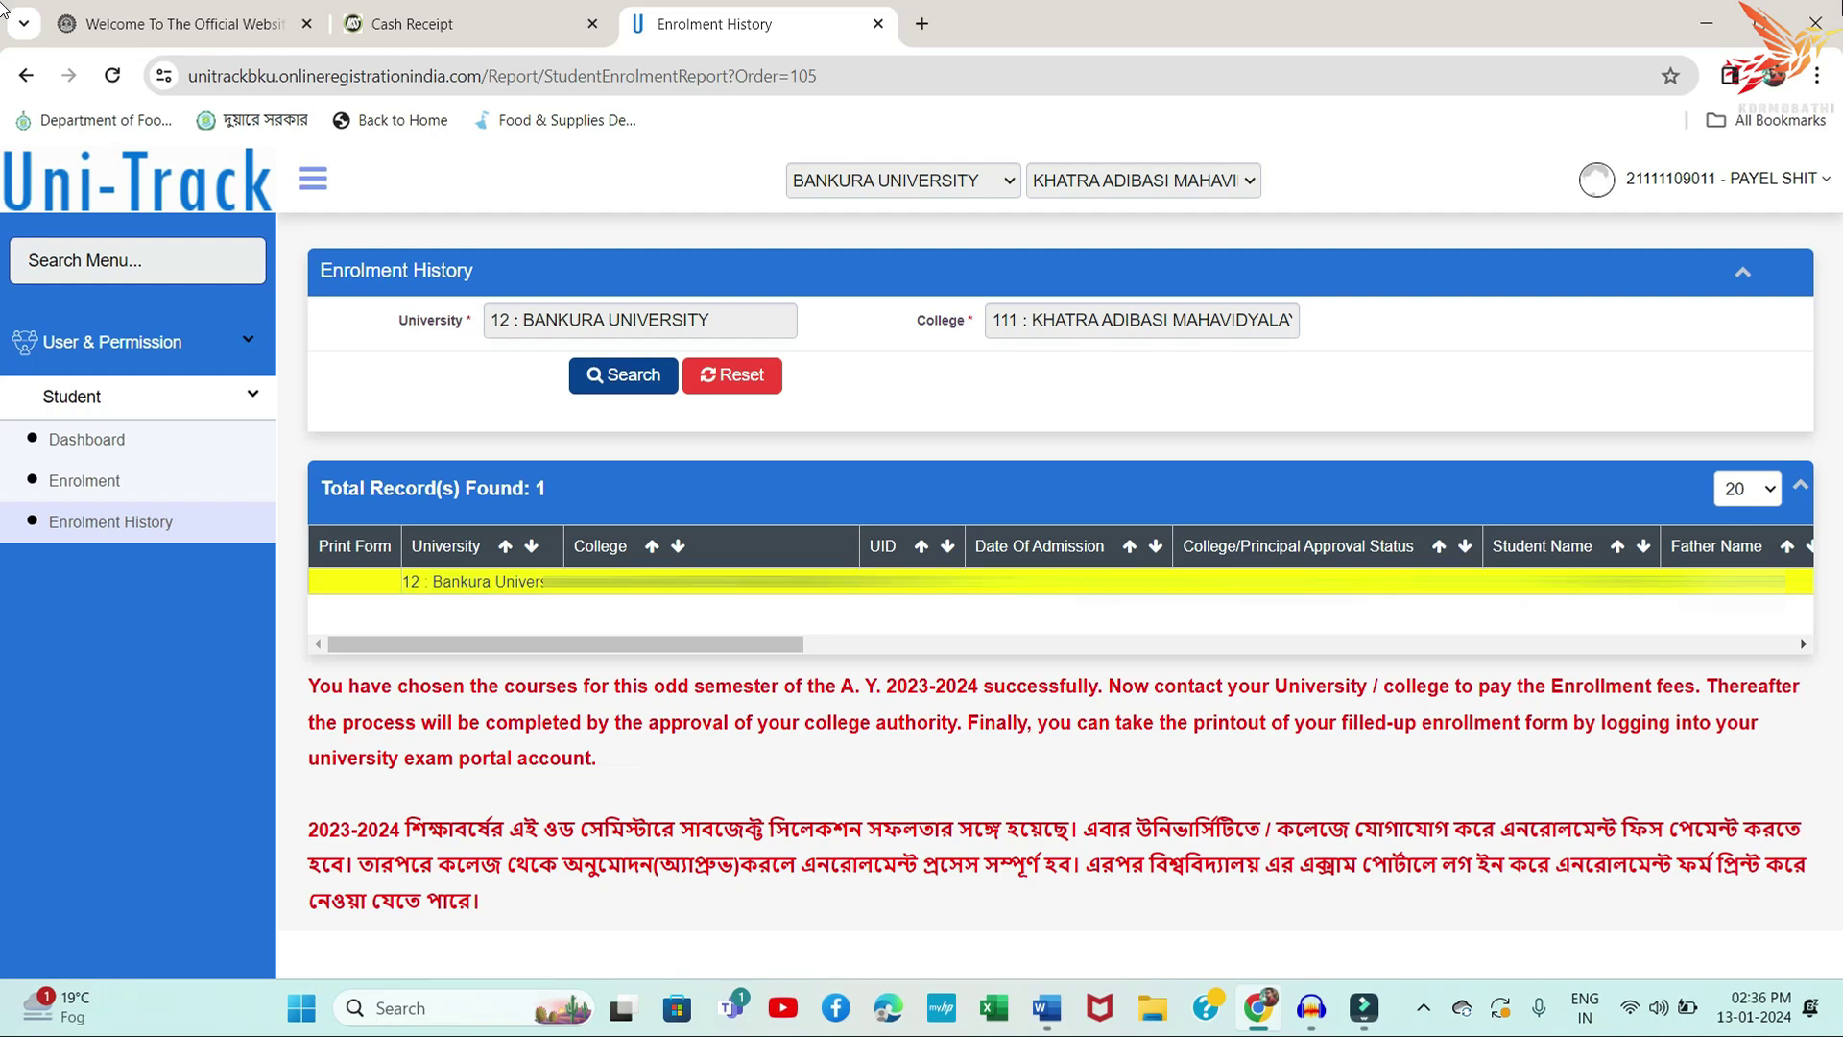